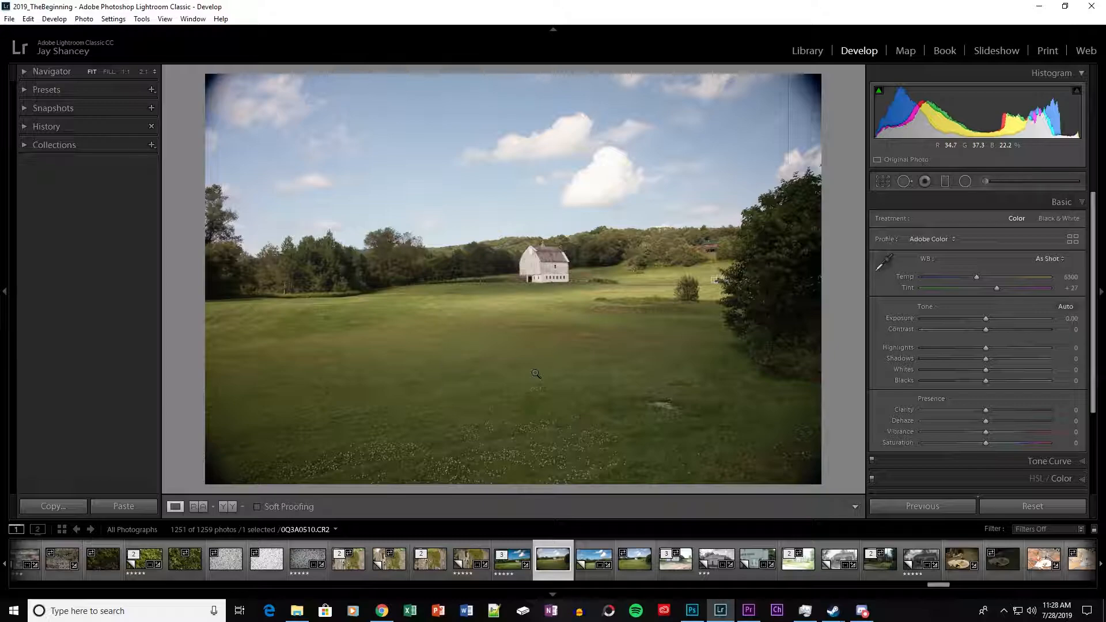
- Enable lens profile corrections on the barn photo and apply automatic tone adjustments
{"action": "left_click", "coordinate": [1084, 202]}
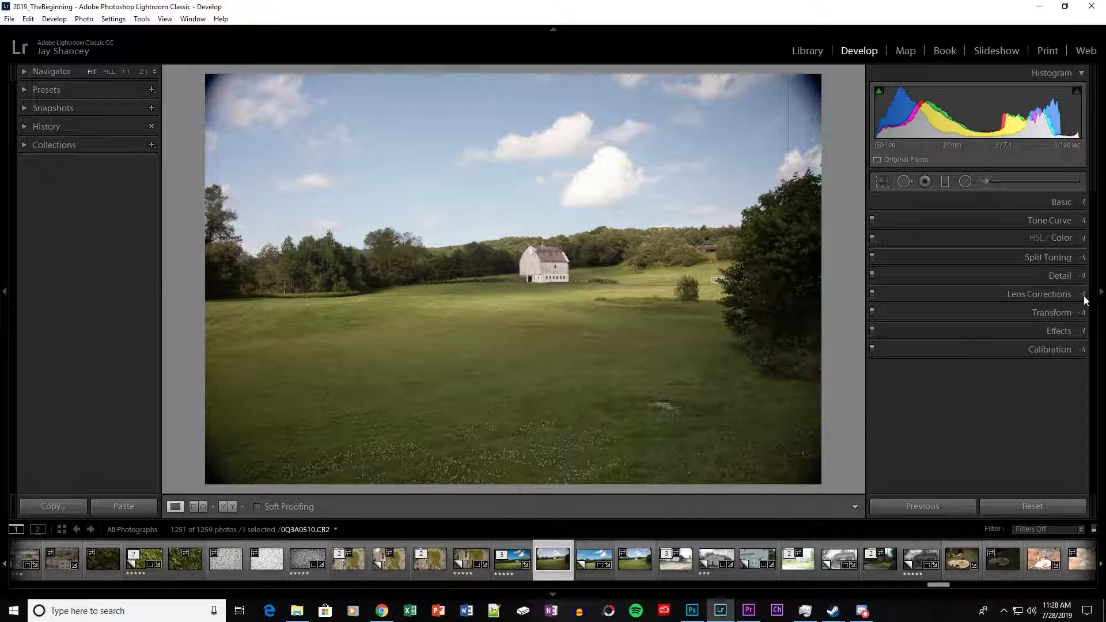
{"action": "left_click", "coordinate": [1077, 294]}
{"action": "left_click", "coordinate": [879, 340]}
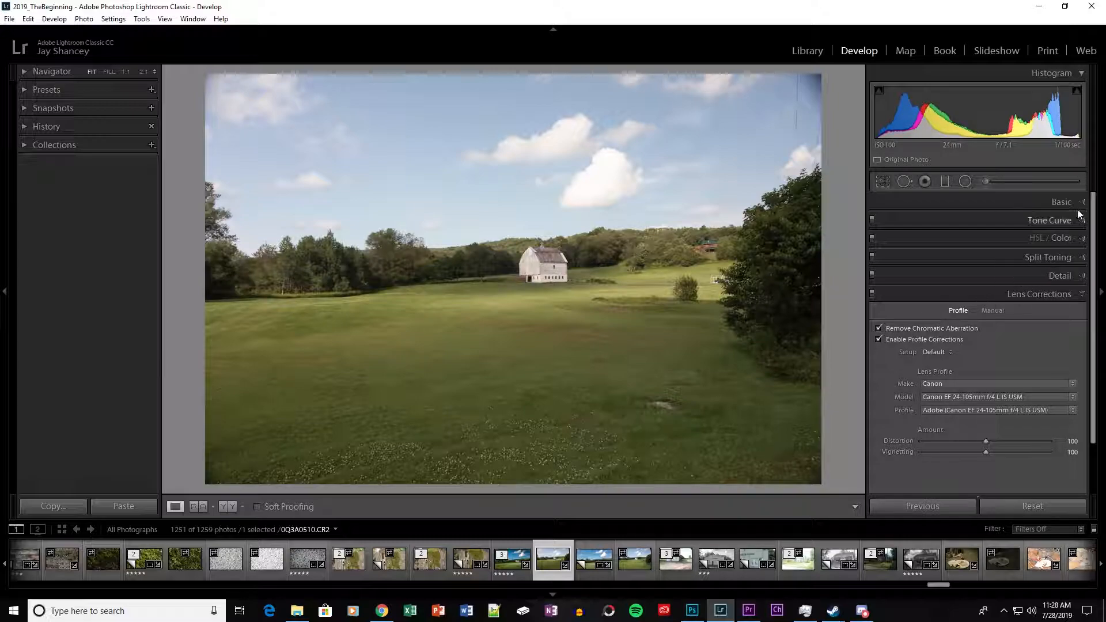
{"action": "left_click", "coordinate": [1083, 202]}
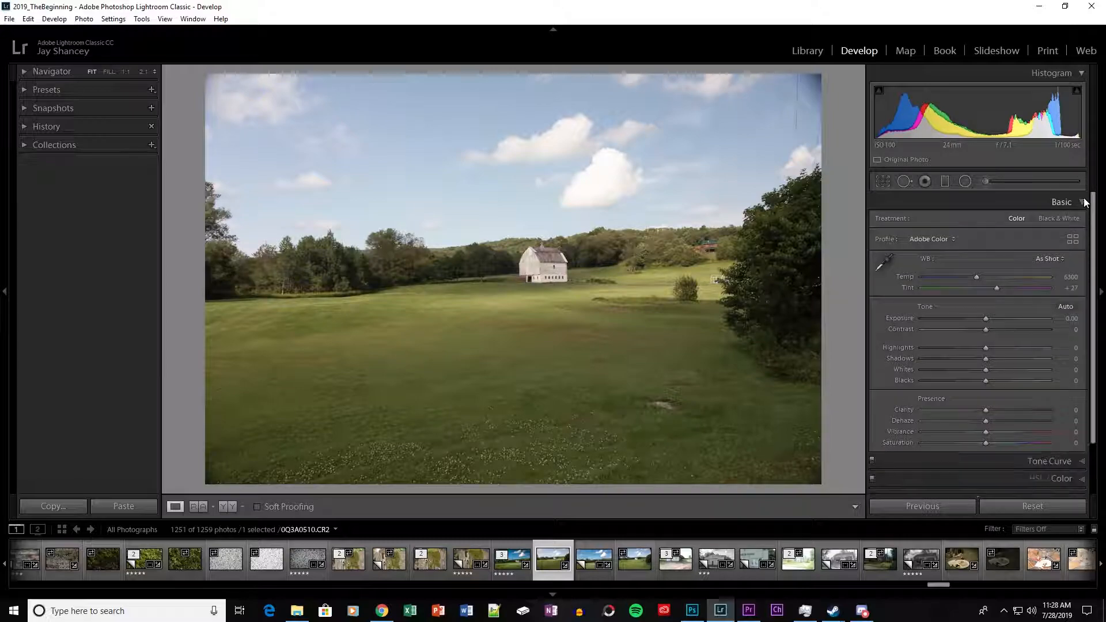
{"action": "left_click", "coordinate": [1067, 308]}
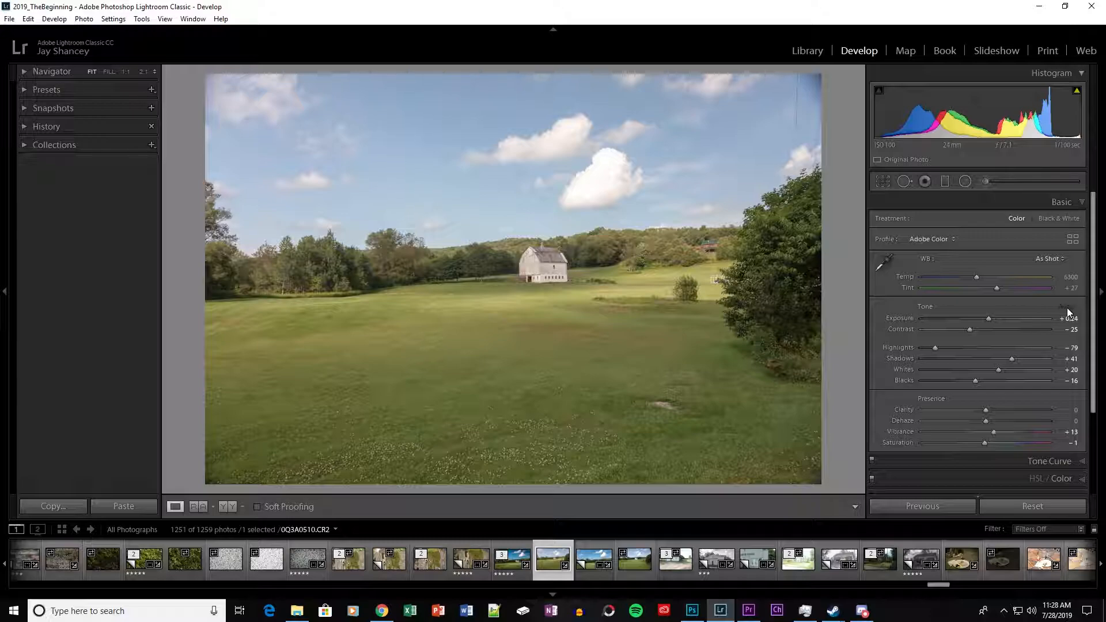
- Begin cropping the photo, straighten it automatically, and set the crop aspect ratio to 16 x 9
{"action": "left_click", "coordinate": [883, 180]}
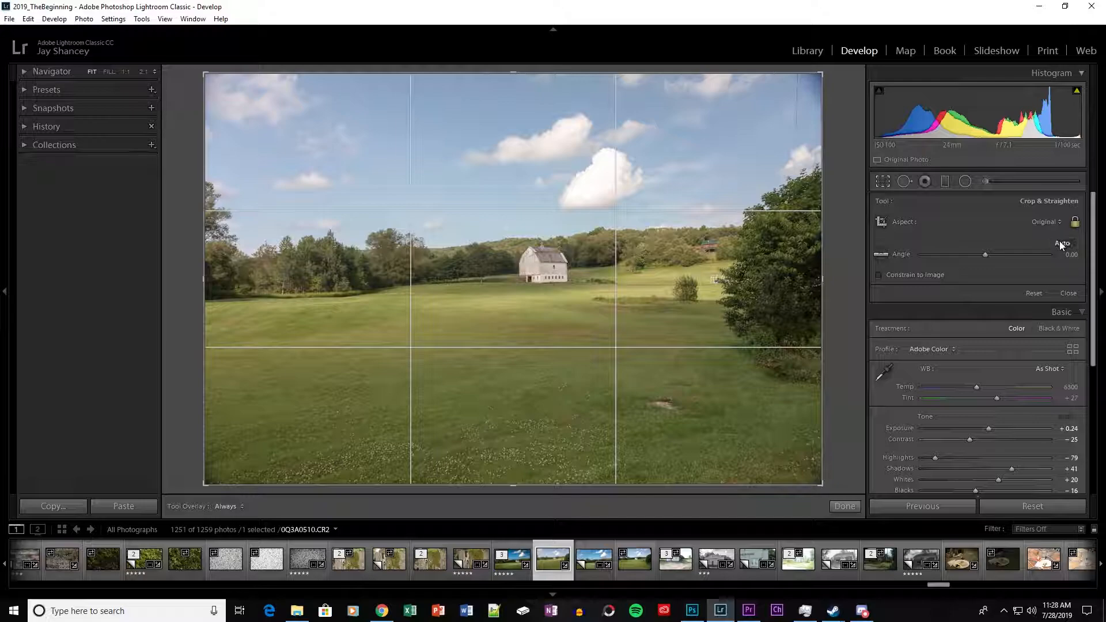
{"action": "left_click", "coordinate": [1061, 244]}
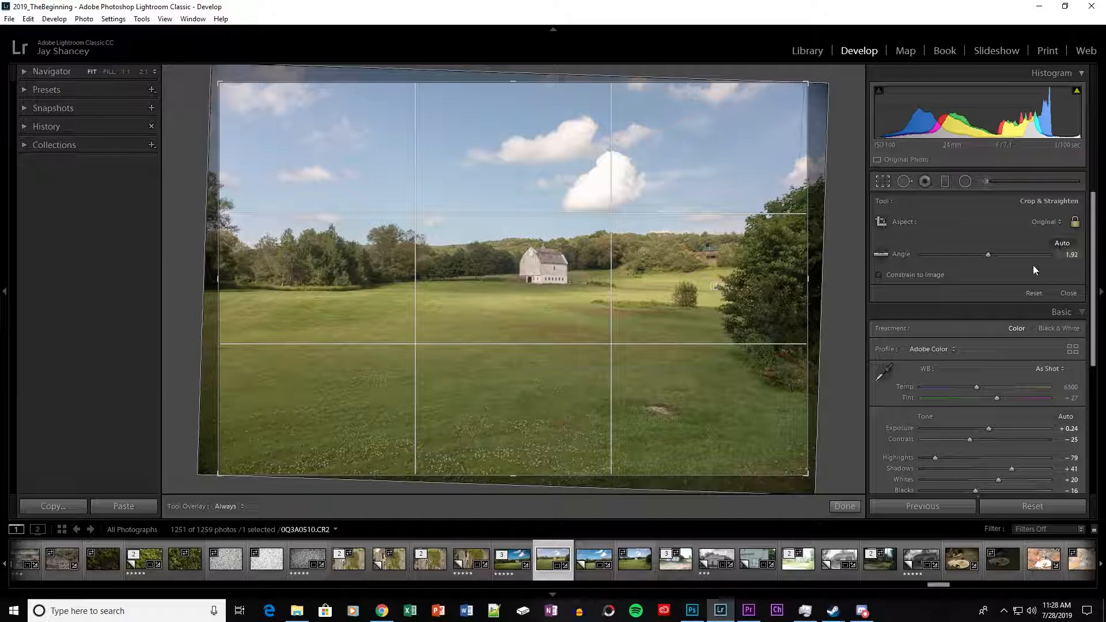
{"action": "left_click", "coordinate": [1059, 222]}
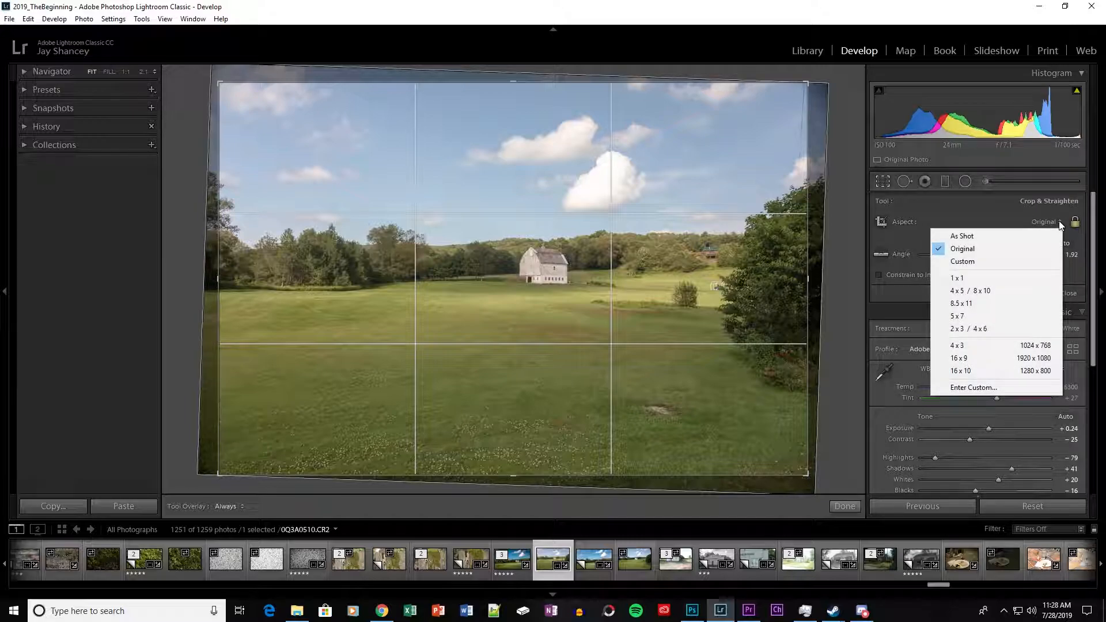
{"action": "left_click", "coordinate": [1025, 359]}
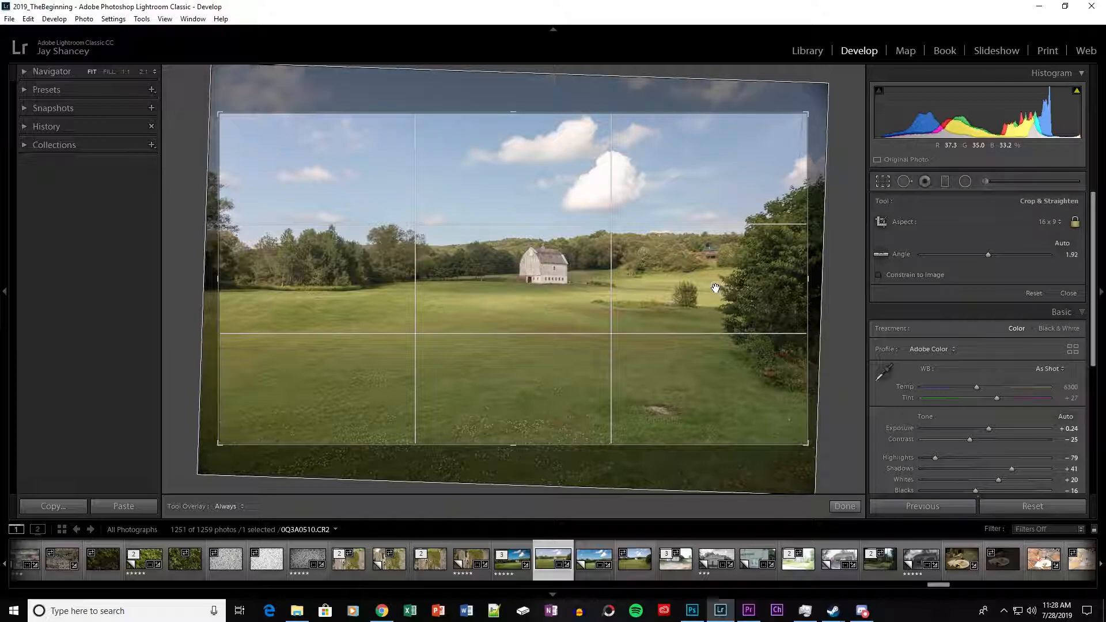
- Tighten the crop and reposition the photo so the barn sits near the lower-right thirds intersection, and apply it
{"action": "left_click_drag", "start_coordinate": [807, 280], "coordinate": [758, 277]}
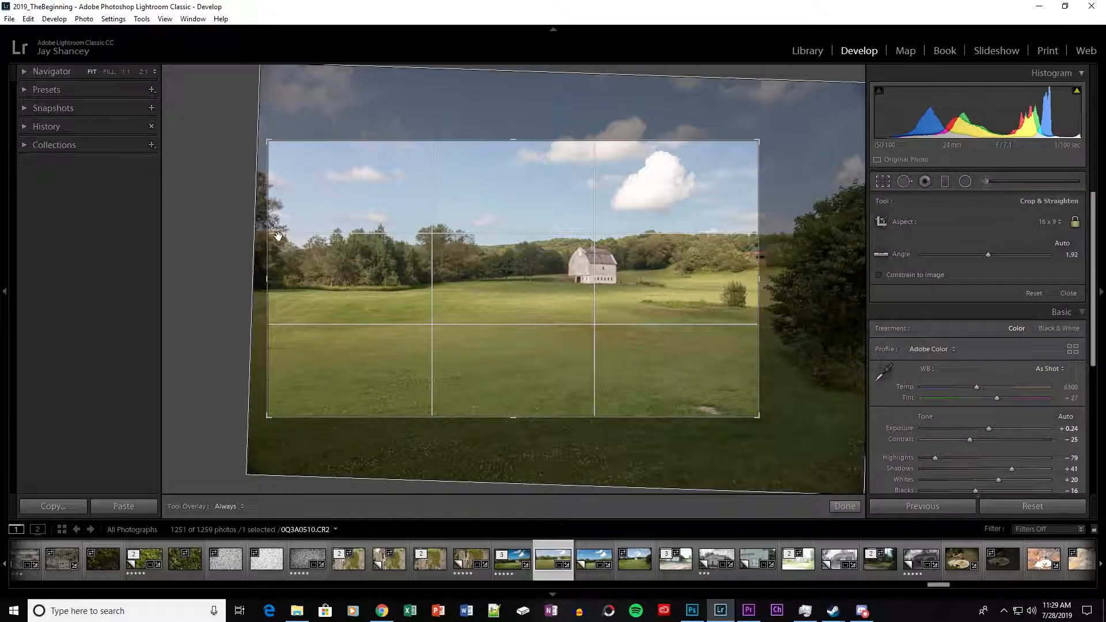
{"action": "left_click_drag", "start_coordinate": [267, 279], "coordinate": [284, 274]}
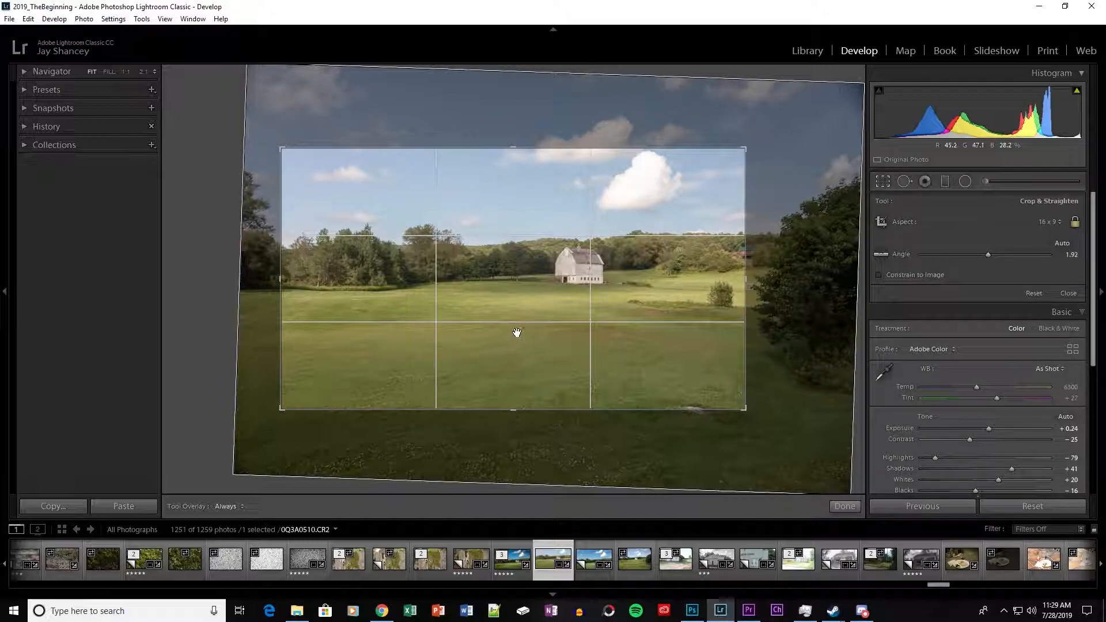
{"action": "left_click_drag", "start_coordinate": [673, 388], "coordinate": [689, 437]}
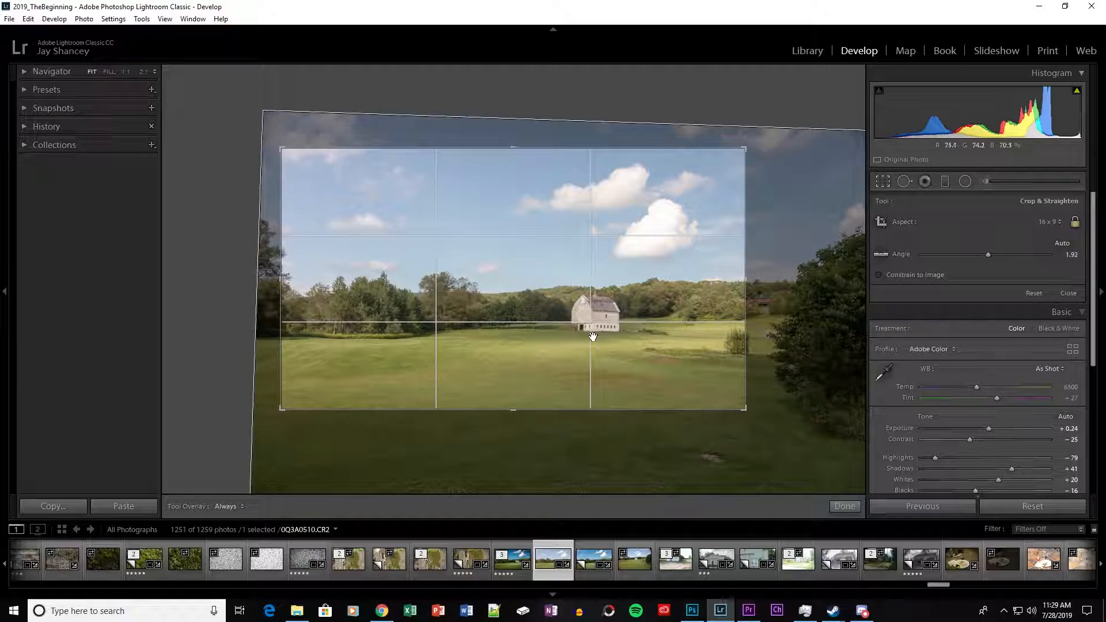
{"action": "mouse_move", "coordinate": [628, 342]}
{"action": "left_mouse_down"}
{"action": "mouse_move", "coordinate": [600, 341]}
{"action": "mouse_move", "coordinate": [609, 350]}
{"action": "mouse_move", "coordinate": [624, 333]}
{"action": "mouse_move", "coordinate": [620, 351]}
{"action": "mouse_move", "coordinate": [620, 341]}
{"action": "left_mouse_up"}
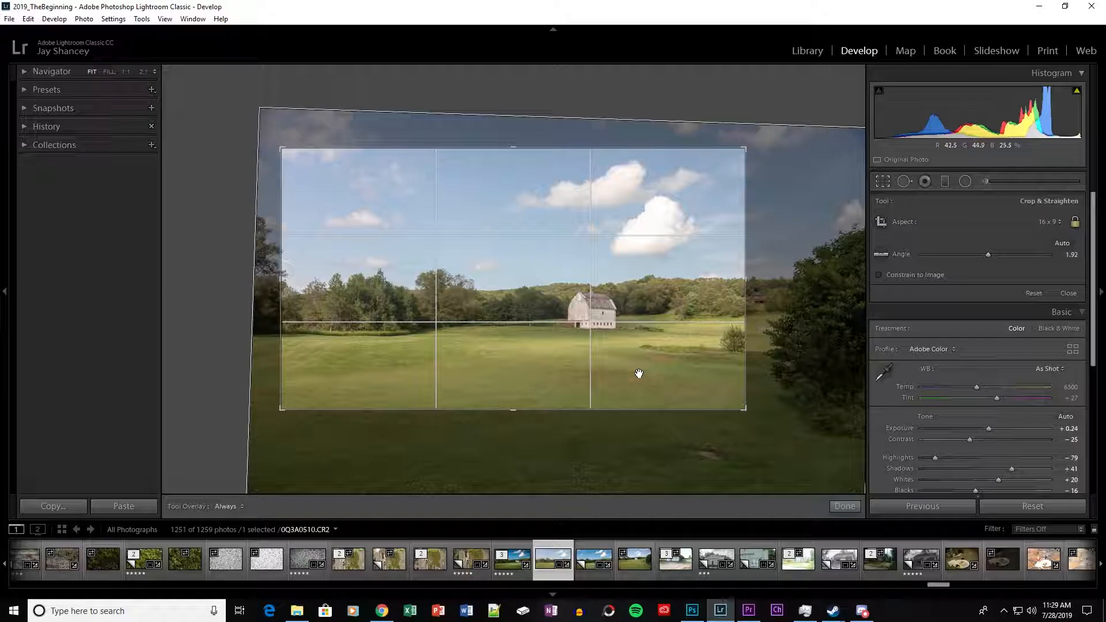
{"action": "left_click_drag", "start_coordinate": [645, 372], "coordinate": [630, 376]}
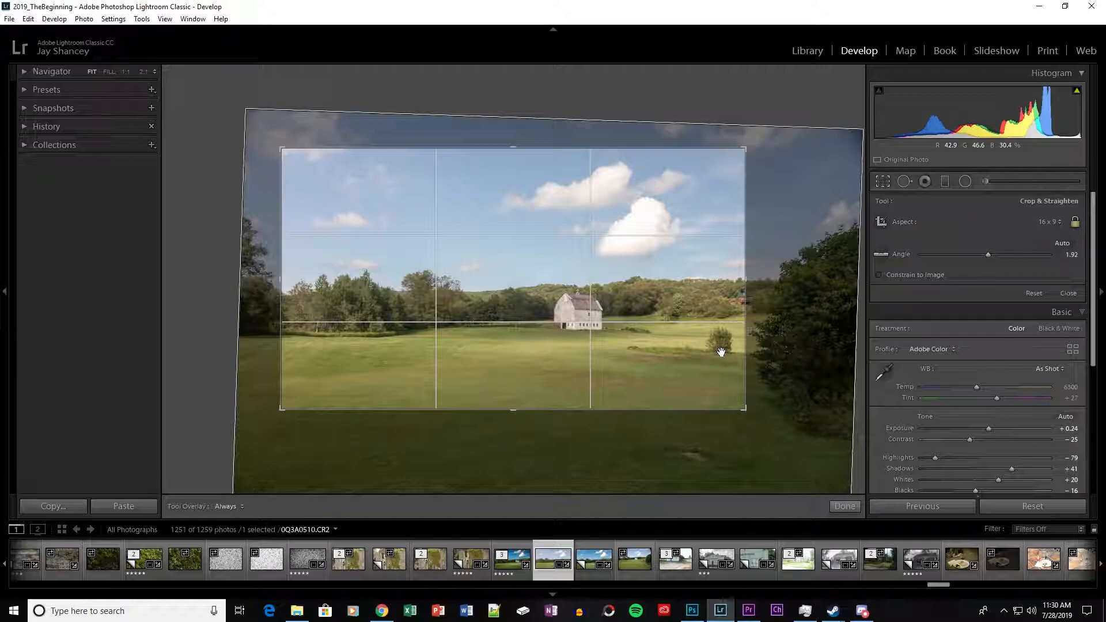
{"action": "left_click", "coordinate": [842, 507]}
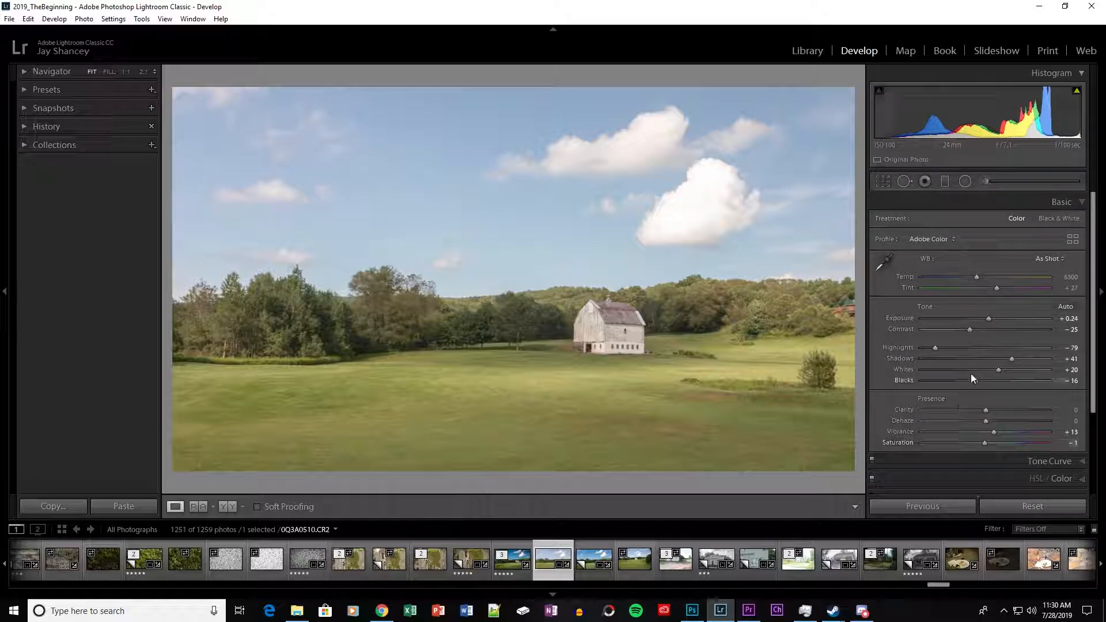
- Set Exposure to −0.70 and Contrast to −19, and sample the white balance from the barn's white wall
{"action": "mouse_move", "coordinate": [989, 320]}
{"action": "left_mouse_down"}
{"action": "mouse_move", "coordinate": [977, 317]}
{"action": "mouse_move", "coordinate": [984, 332]}
{"action": "mouse_move", "coordinate": [974, 331]}
{"action": "left_mouse_up"}
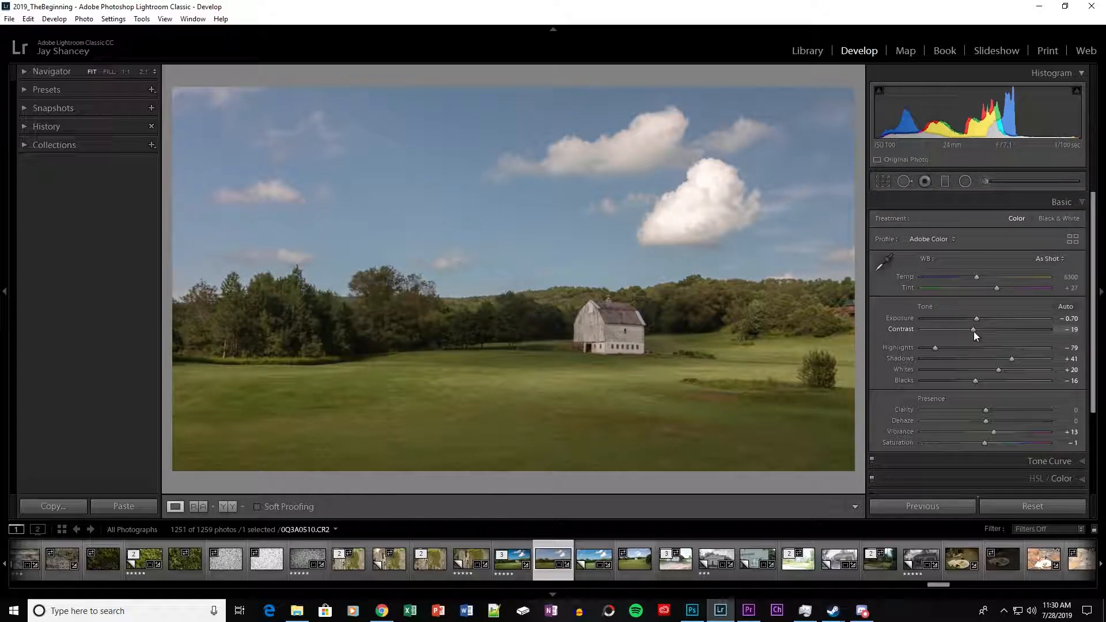
{"action": "left_click", "coordinate": [885, 263]}
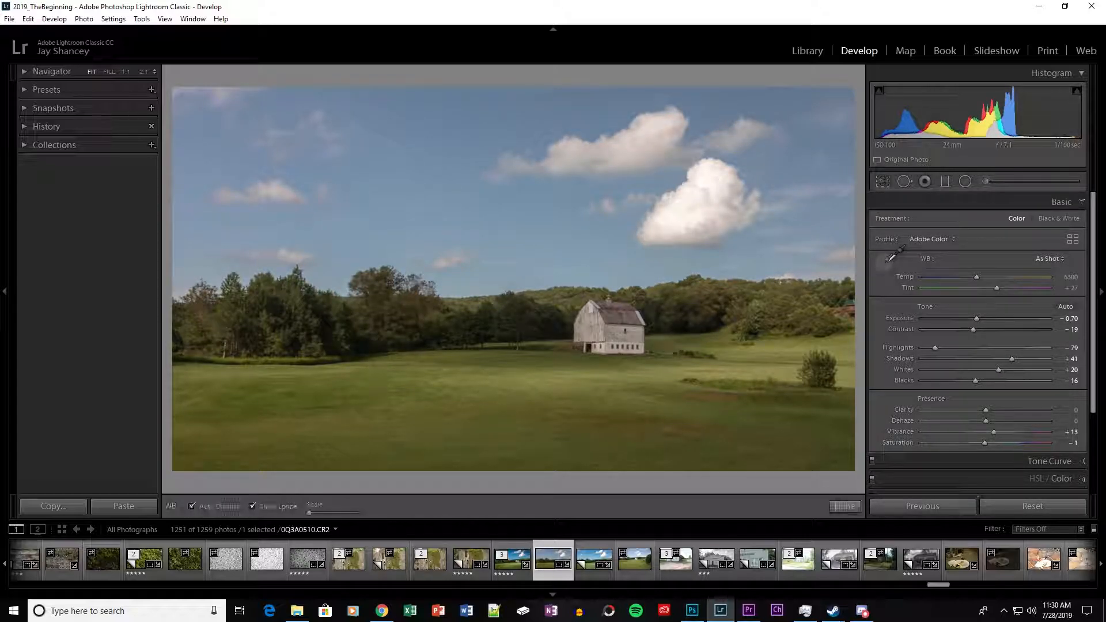
{"action": "left_click", "coordinate": [608, 351]}
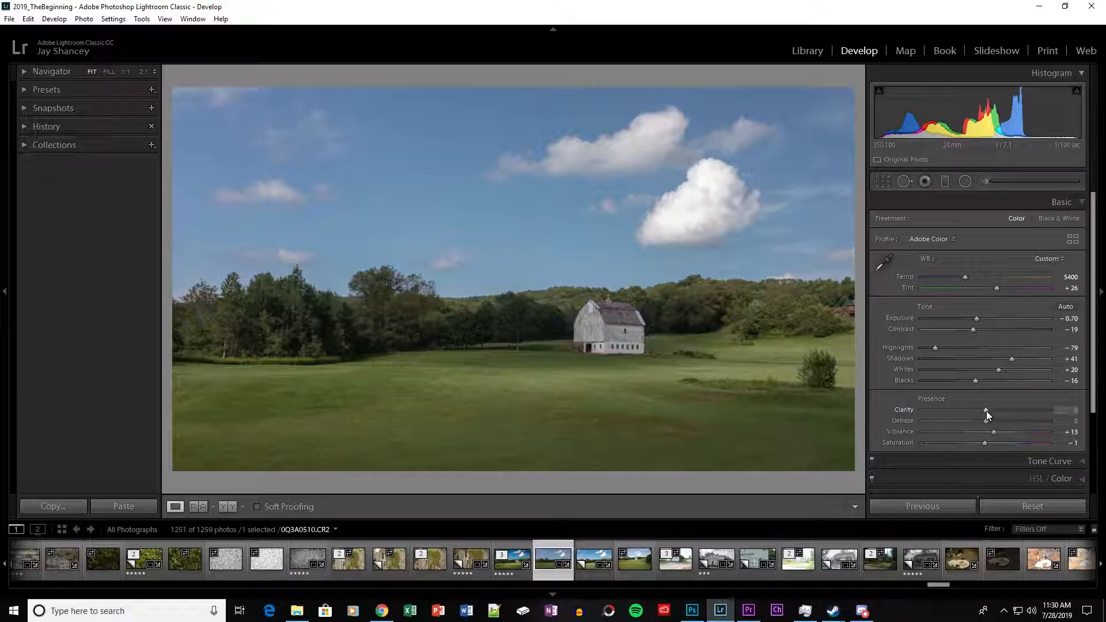
- Set Clarity to +39 and Dehaze to +35 for the photo
{"action": "left_click_drag", "start_coordinate": [989, 410], "coordinate": [998, 410]}
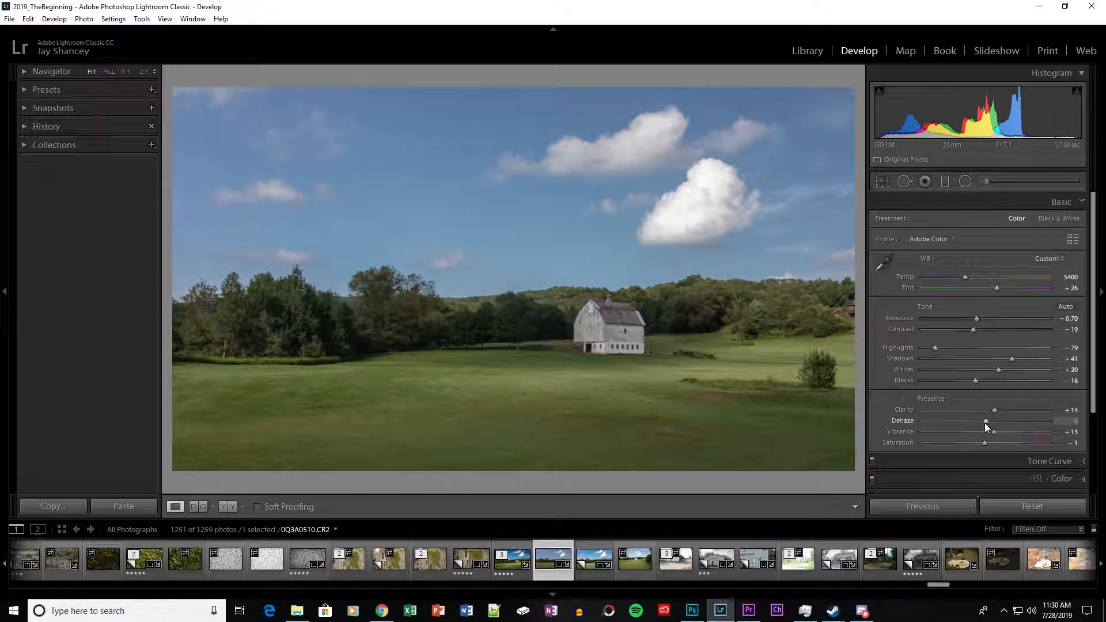
{"action": "left_click_drag", "start_coordinate": [986, 422], "coordinate": [1001, 410]}
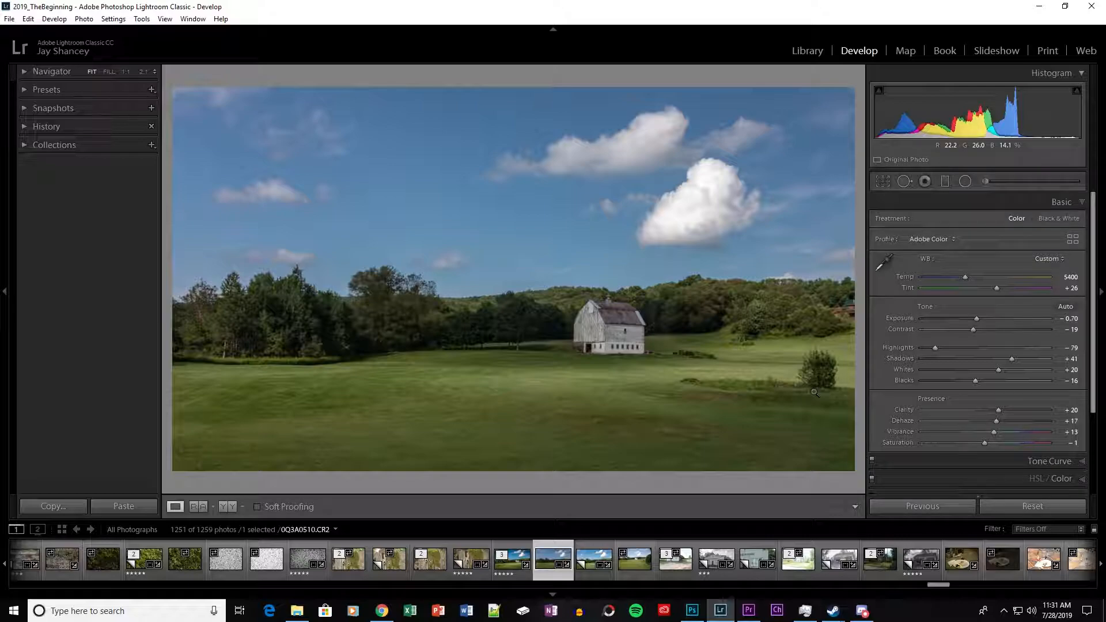
{"action": "left_click_drag", "start_coordinate": [999, 410], "coordinate": [1069, 413]}
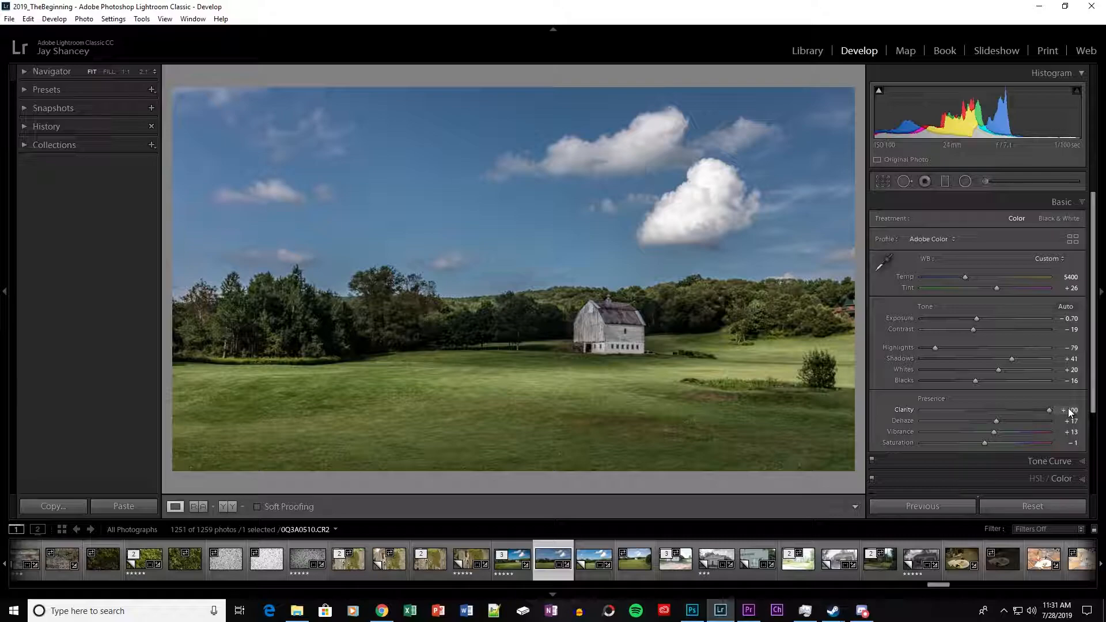
{"action": "left_click_drag", "start_coordinate": [1053, 411], "coordinate": [1011, 413]}
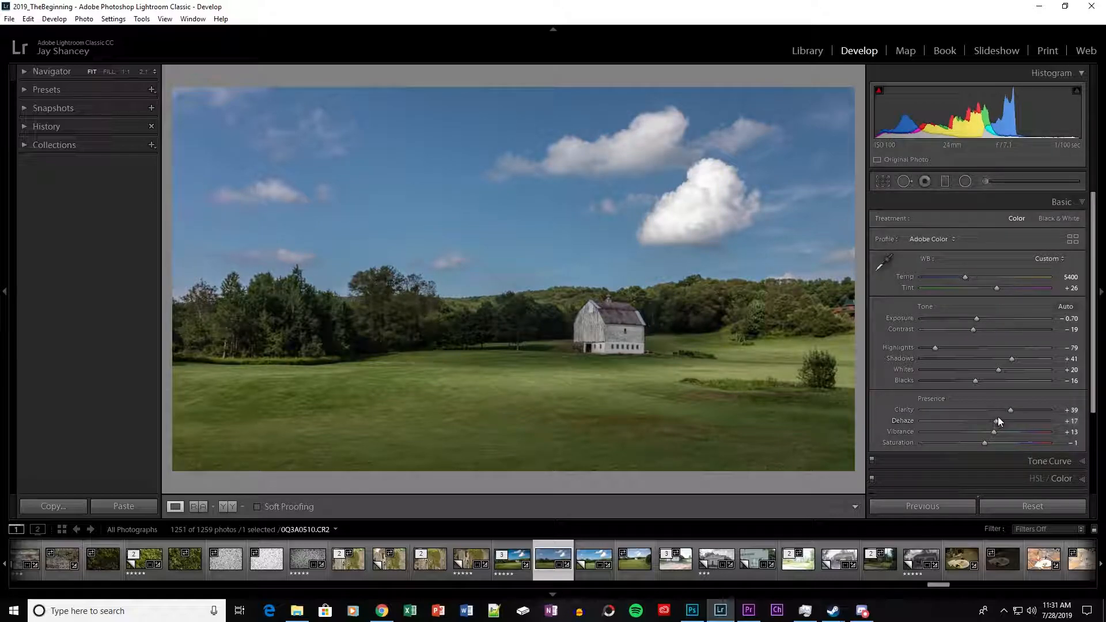
{"action": "left_click_drag", "start_coordinate": [996, 422], "coordinate": [1036, 420]}
{"action": "mouse_move", "coordinate": [1020, 425]}
{"action": "left_mouse_down"}
{"action": "mouse_move", "coordinate": [942, 427]}
{"action": "mouse_move", "coordinate": [1020, 431]}
{"action": "mouse_move", "coordinate": [1007, 431]}
{"action": "left_mouse_up"}
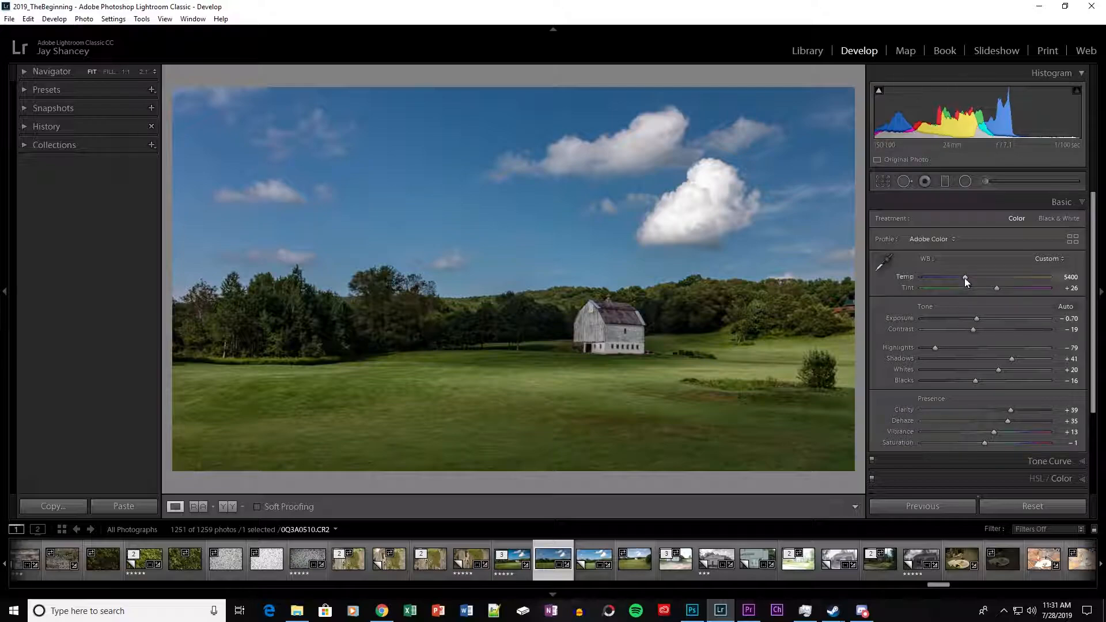
- Warm the photo by setting the colour temperature to 6615
{"action": "mouse_move", "coordinate": [965, 278]}
{"action": "left_mouse_down"}
{"action": "mouse_move", "coordinate": [1025, 278]}
{"action": "mouse_move", "coordinate": [983, 278]}
{"action": "left_mouse_up"}
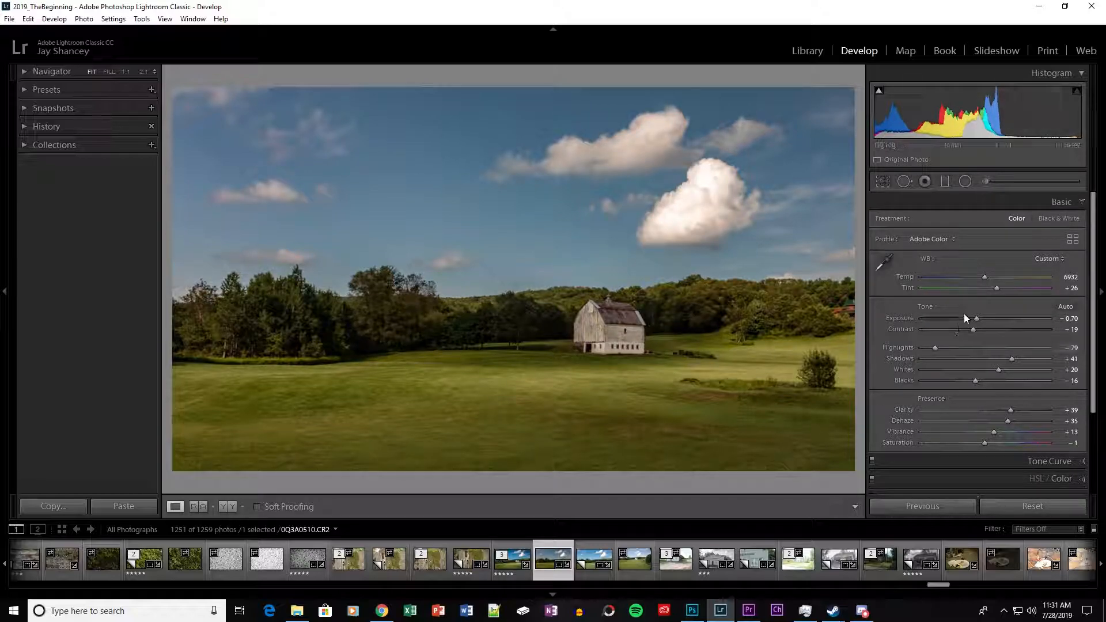
{"action": "left_click_drag", "start_coordinate": [987, 278], "coordinate": [983, 279]}
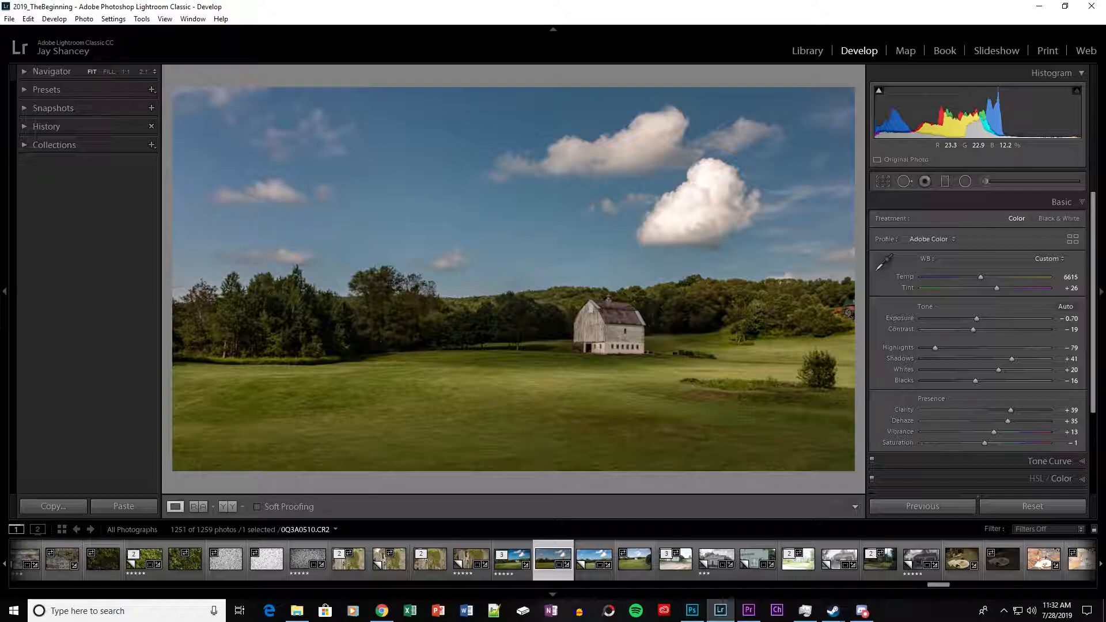
- Open the adjusted photo for editing in Photoshop
{"action": "right_click", "coordinate": [544, 568]}
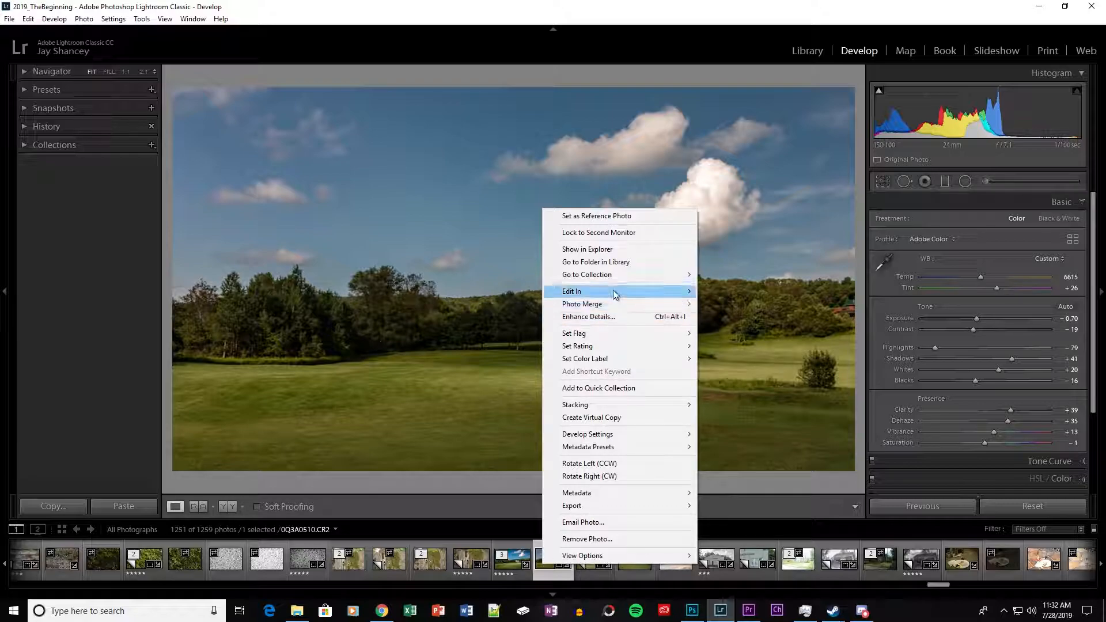
{"action": "mouse_move", "coordinate": [614, 291]}
{"action": "left_click", "coordinate": [766, 291]}
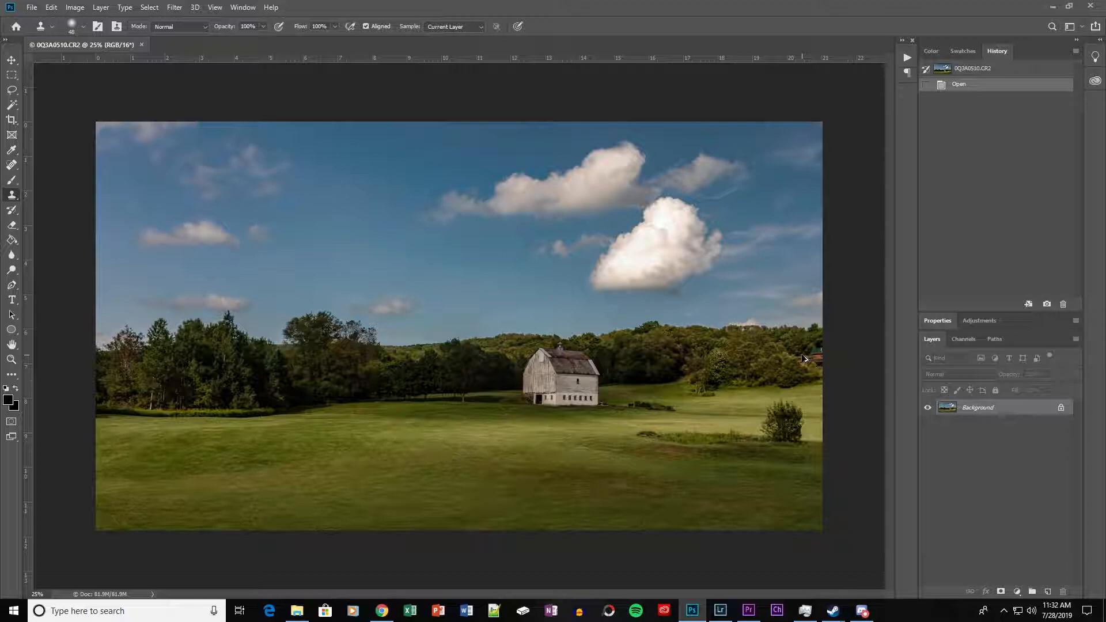
- Select the red house at the photo's right edge with the Lasso, refining the outline around the bush in front
{"action": "key", "text": "ctrl+plus"}
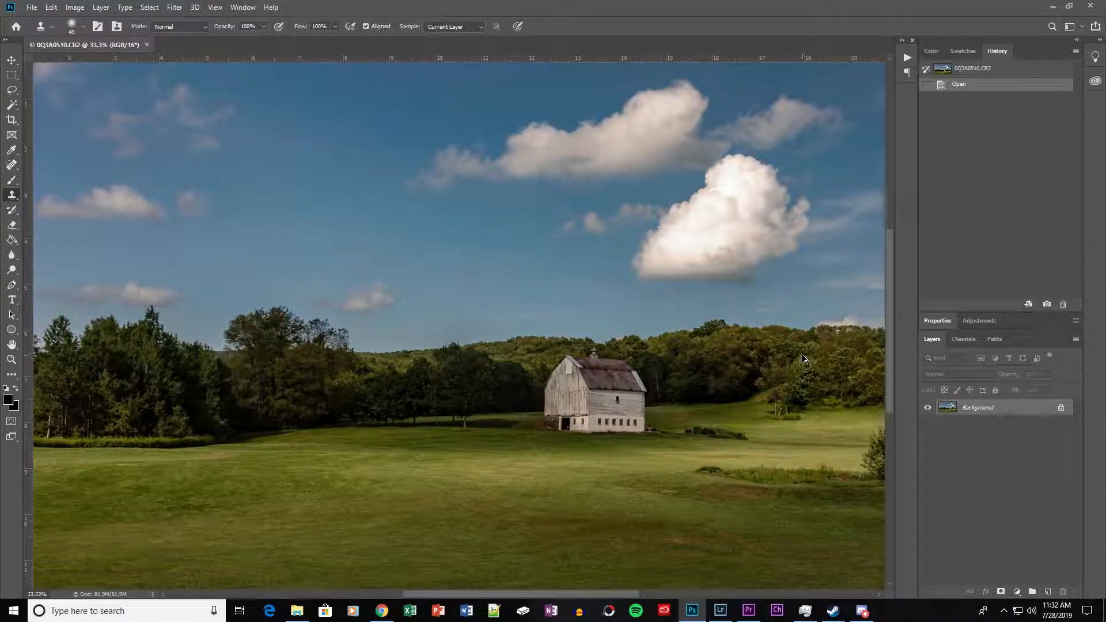
{"action": "key", "text": "ctrl+plus"}
{"action": "key", "text": "ctrl+plus"}
{"action": "key", "text": "ctrl+plus"}
{"action": "key", "text": "ctrl+plus"}
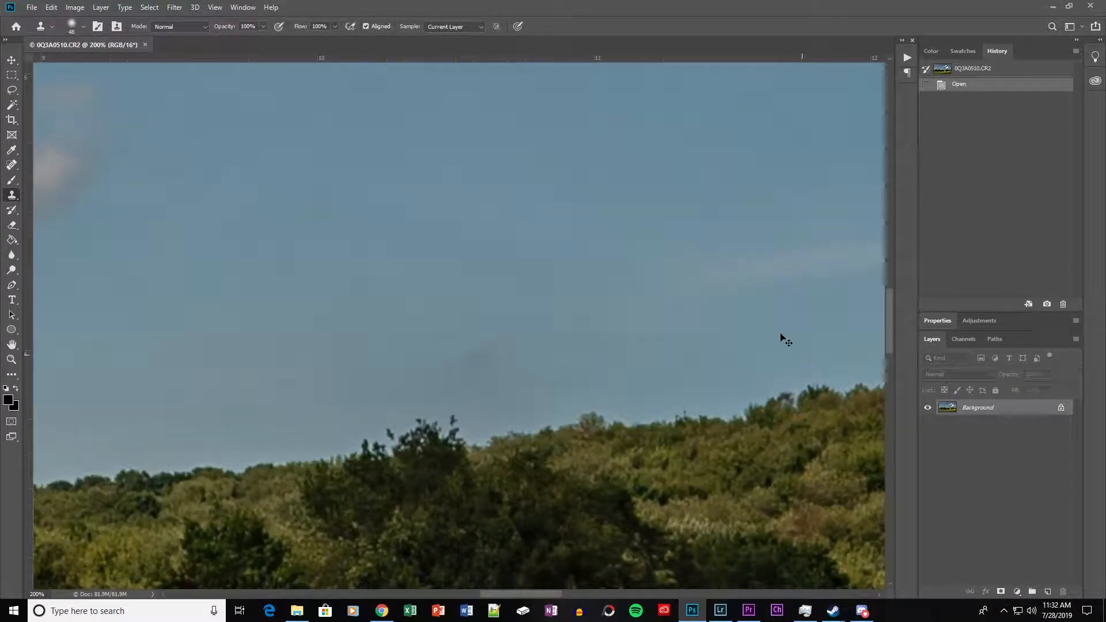
{"action": "left_click_drag", "start_coordinate": [800, 405], "coordinate": [287, 396]}
{"action": "left_click_drag", "start_coordinate": [845, 466], "coordinate": [237, 306]}
{"action": "left_click_drag", "start_coordinate": [585, 332], "coordinate": [219, 313]}
{"action": "left_click_drag", "start_coordinate": [707, 291], "coordinate": [574, 372]}
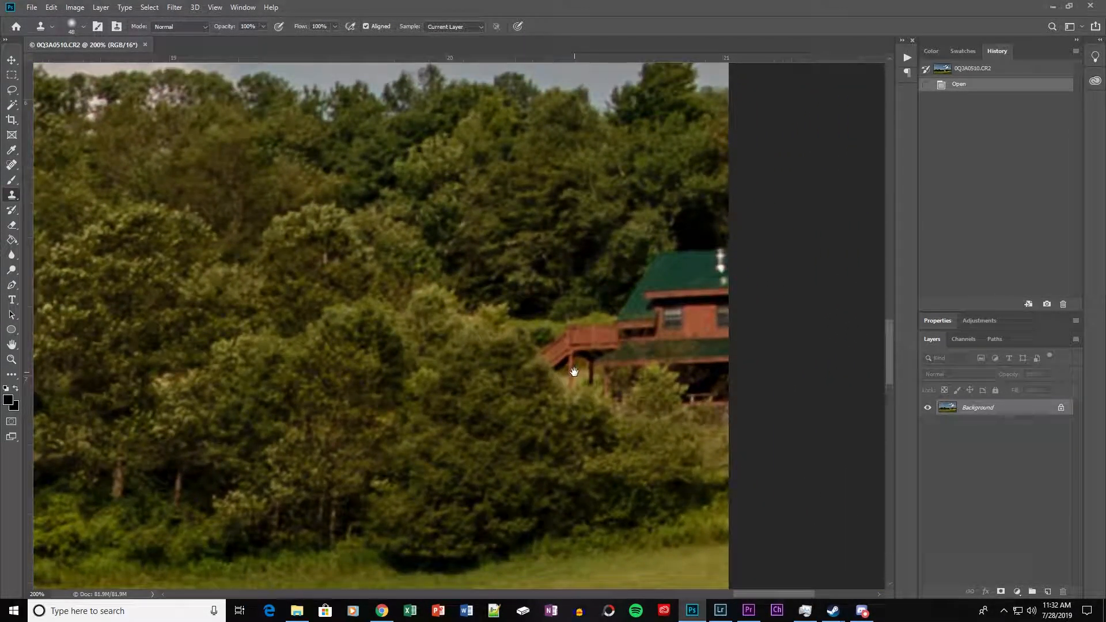
{"action": "left_click", "coordinate": [16, 94]}
{"action": "mouse_move", "coordinate": [712, 426]}
{"action": "left_mouse_down"}
{"action": "mouse_move", "coordinate": [680, 364]}
{"action": "mouse_move", "coordinate": [651, 361]}
{"action": "mouse_move", "coordinate": [649, 385]}
{"action": "mouse_move", "coordinate": [617, 409]}
{"action": "mouse_move", "coordinate": [554, 384]}
{"action": "mouse_move", "coordinate": [530, 358]}
{"action": "mouse_move", "coordinate": [560, 316]}
{"action": "mouse_move", "coordinate": [596, 315]}
{"action": "mouse_move", "coordinate": [658, 244]}
{"action": "mouse_move", "coordinate": [677, 246]}
{"action": "mouse_move", "coordinate": [673, 224]}
{"action": "mouse_move", "coordinate": [689, 199]}
{"action": "mouse_move", "coordinate": [721, 216]}
{"action": "mouse_move", "coordinate": [736, 265]}
{"action": "mouse_move", "coordinate": [746, 418]}
{"action": "mouse_move", "coordinate": [711, 427]}
{"action": "left_mouse_up"}
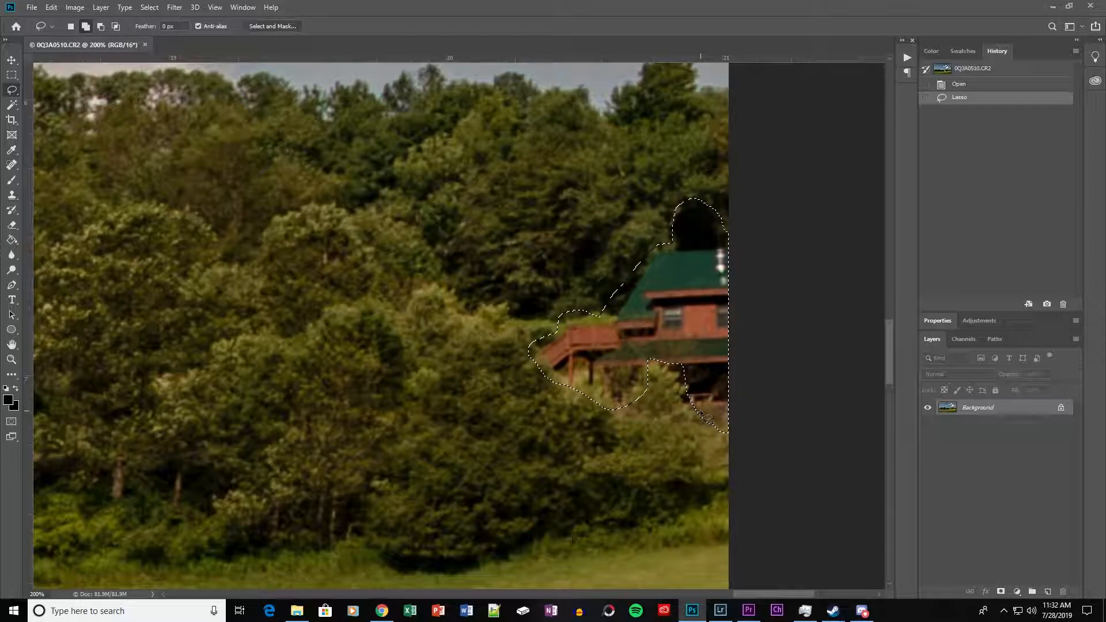
{"action": "mouse_move", "coordinate": [701, 411]}
{"action": "left_mouse_down"}
{"action": "mouse_move", "coordinate": [678, 408]}
{"action": "mouse_move", "coordinate": [677, 381]}
{"action": "mouse_move", "coordinate": [641, 360]}
{"action": "mouse_move", "coordinate": [652, 345]}
{"action": "mouse_move", "coordinate": [691, 361]}
{"action": "mouse_move", "coordinate": [702, 408]}
{"action": "left_mouse_up"}
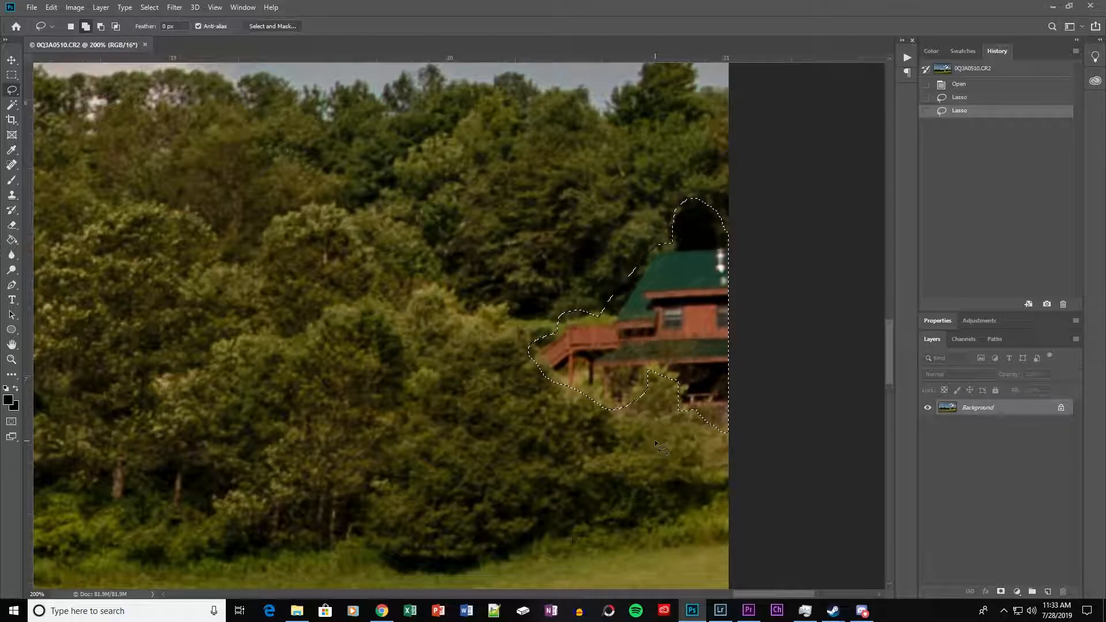
- Fill the selected house area so surrounding foliage replaces it, and clear the selection
{"action": "key", "text": "shift+BackSpace"}
{"action": "left_click", "coordinate": [622, 163]}
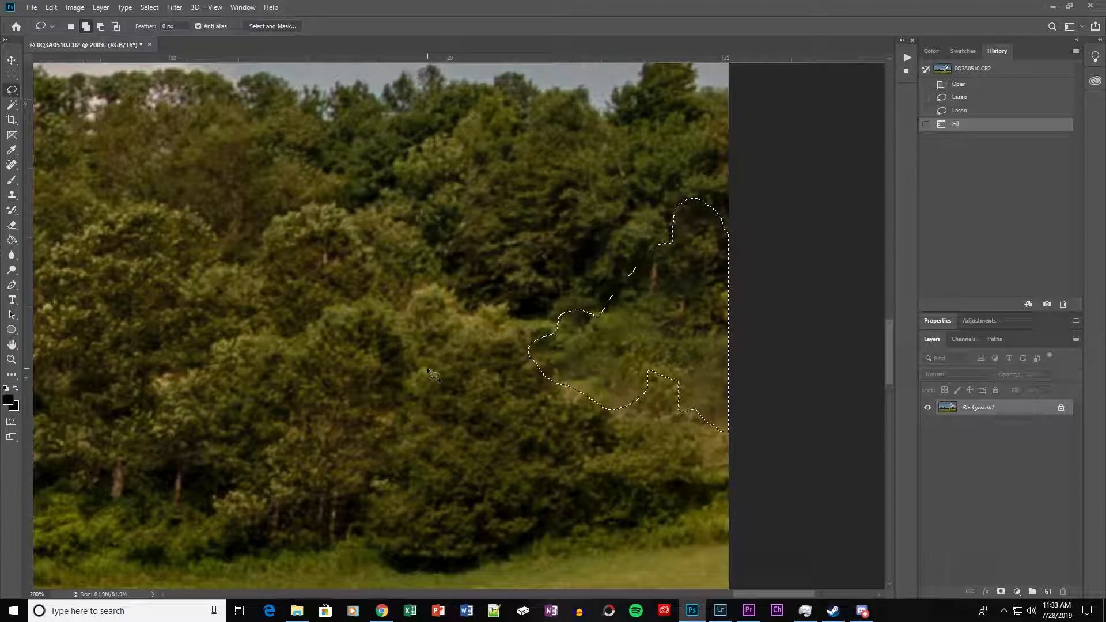
{"action": "key", "text": "ctrl+d"}
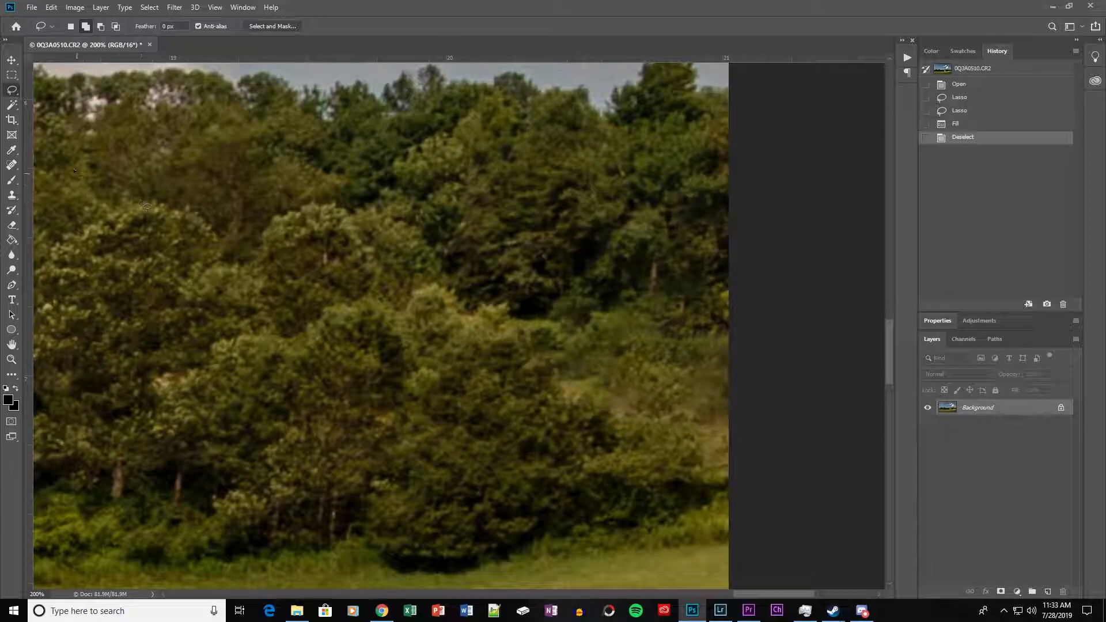
- Clone nearby tree foliage with the Clone Stamp over the pale, bare patches where the house stood
{"action": "left_click", "coordinate": [12, 199]}
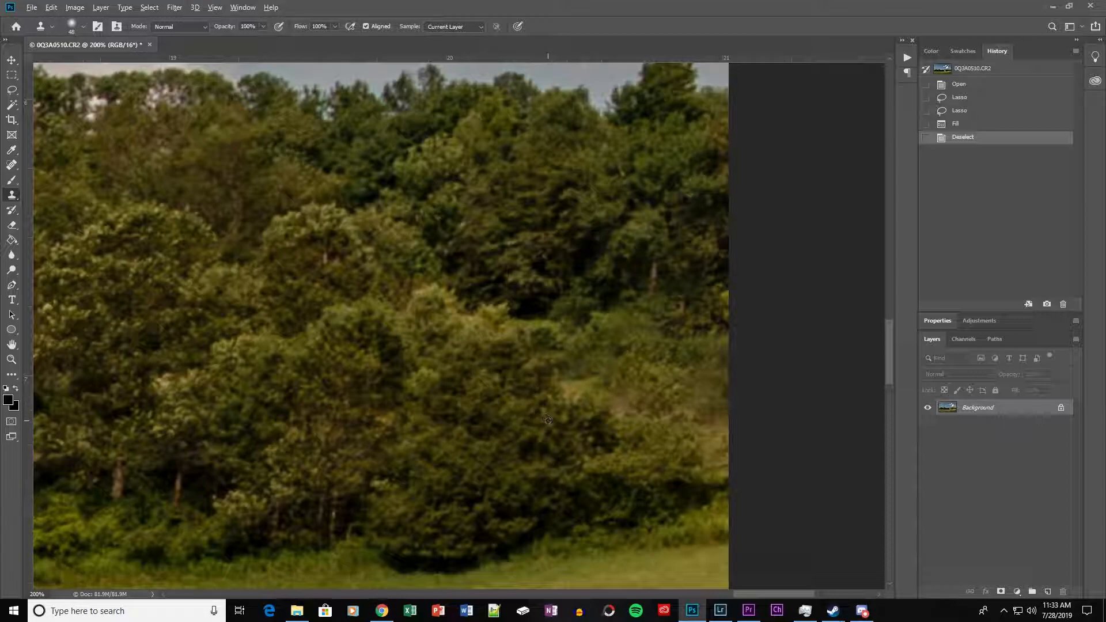
{"action": "left_click", "coordinate": [585, 462], "text": "alt"}
{"action": "mouse_move", "coordinate": [708, 453]}
{"action": "left_mouse_down"}
{"action": "mouse_move", "coordinate": [629, 394]}
{"action": "mouse_move", "coordinate": [539, 363]}
{"action": "left_mouse_up"}
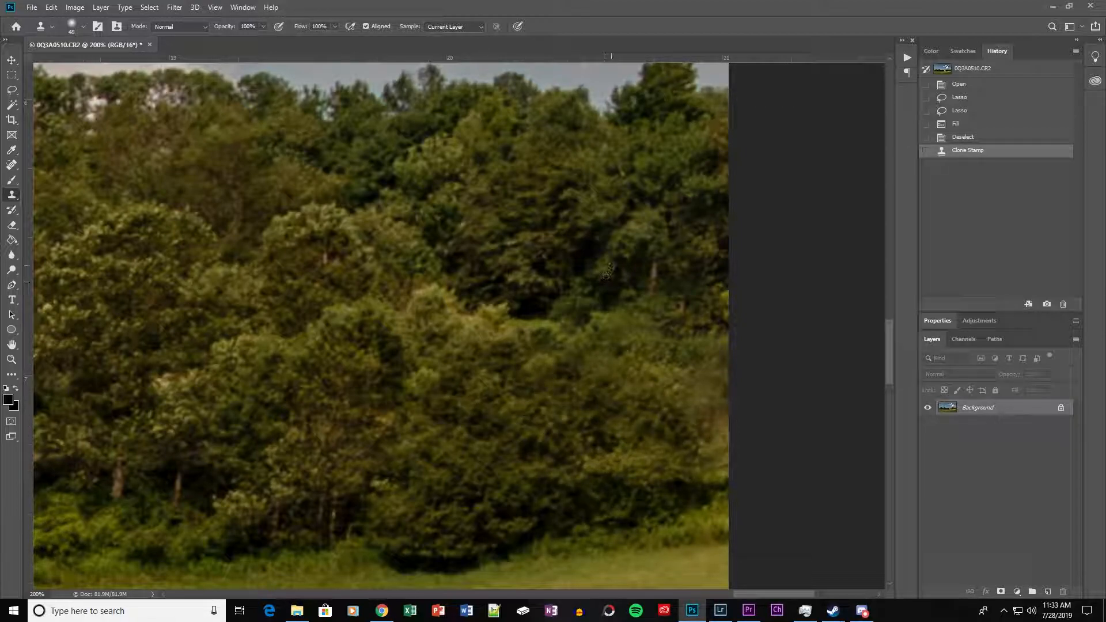
- Clone surrounding foliage with the Clone Stamp over the remaining blurry patches in the trees and bushes near the photo's right edge
{"action": "mouse_move", "coordinate": [669, 160]}
{"action": "left_mouse_down"}
{"action": "mouse_move", "coordinate": [651, 219]}
{"action": "mouse_move", "coordinate": [622, 242]}
{"action": "left_mouse_up"}
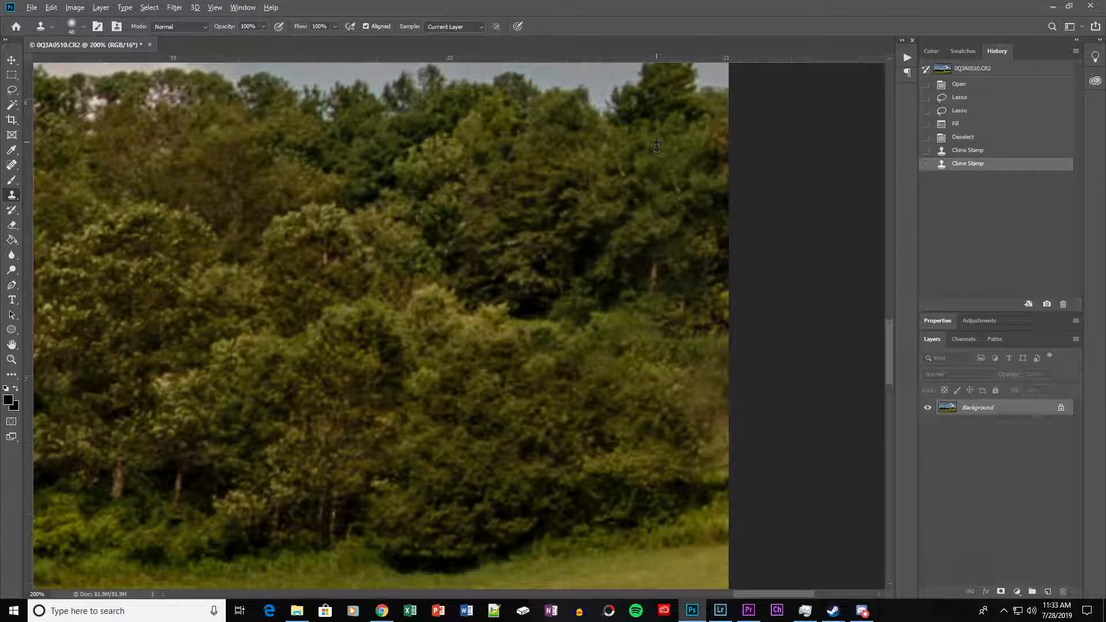
{"action": "left_click", "coordinate": [658, 171]}
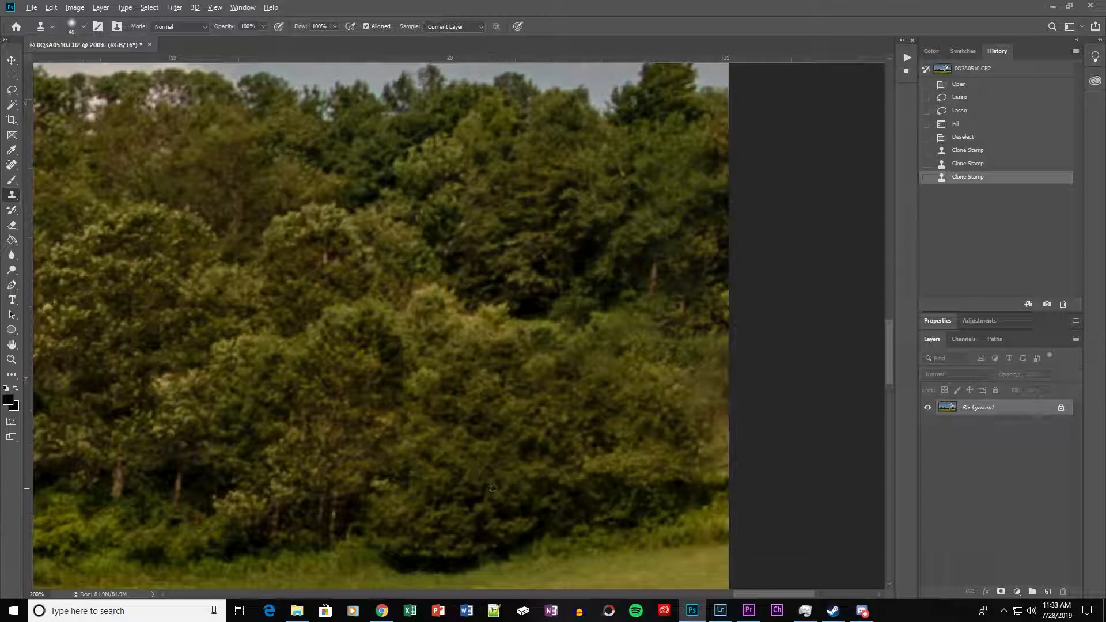
{"action": "mouse_move", "coordinate": [595, 457]}
{"action": "left_mouse_down"}
{"action": "mouse_move", "coordinate": [685, 455]}
{"action": "mouse_move", "coordinate": [715, 438]}
{"action": "mouse_move", "coordinate": [711, 484]}
{"action": "mouse_move", "coordinate": [703, 407]}
{"action": "mouse_move", "coordinate": [677, 387]}
{"action": "left_mouse_up"}
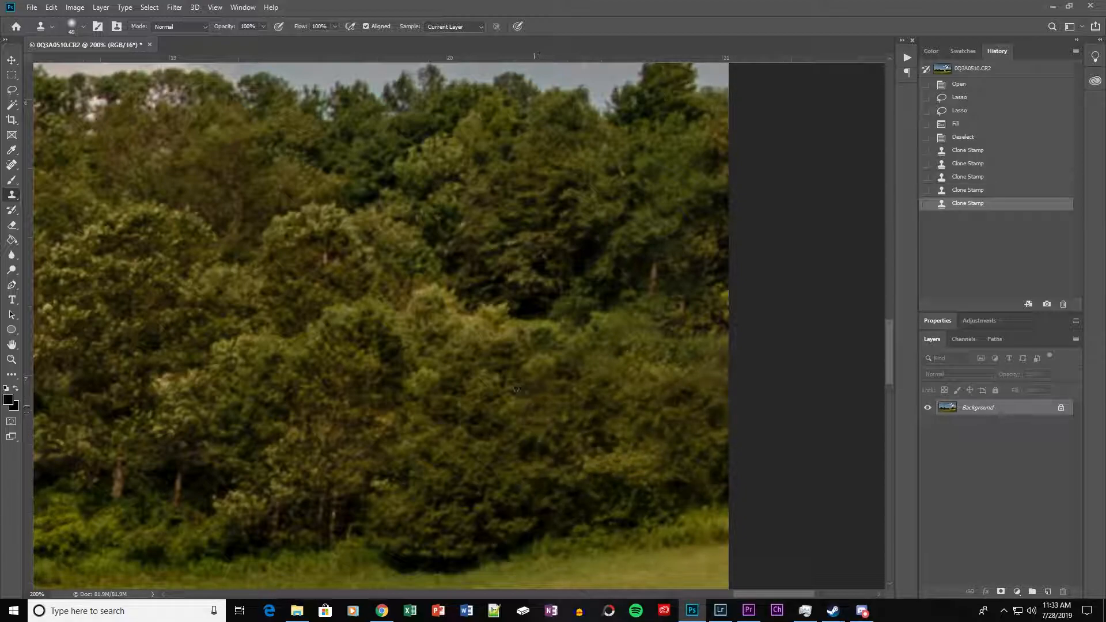
{"action": "left_click", "coordinate": [517, 362], "text": "alt"}
{"action": "left_click_drag", "start_coordinate": [705, 355], "coordinate": [705, 382]}
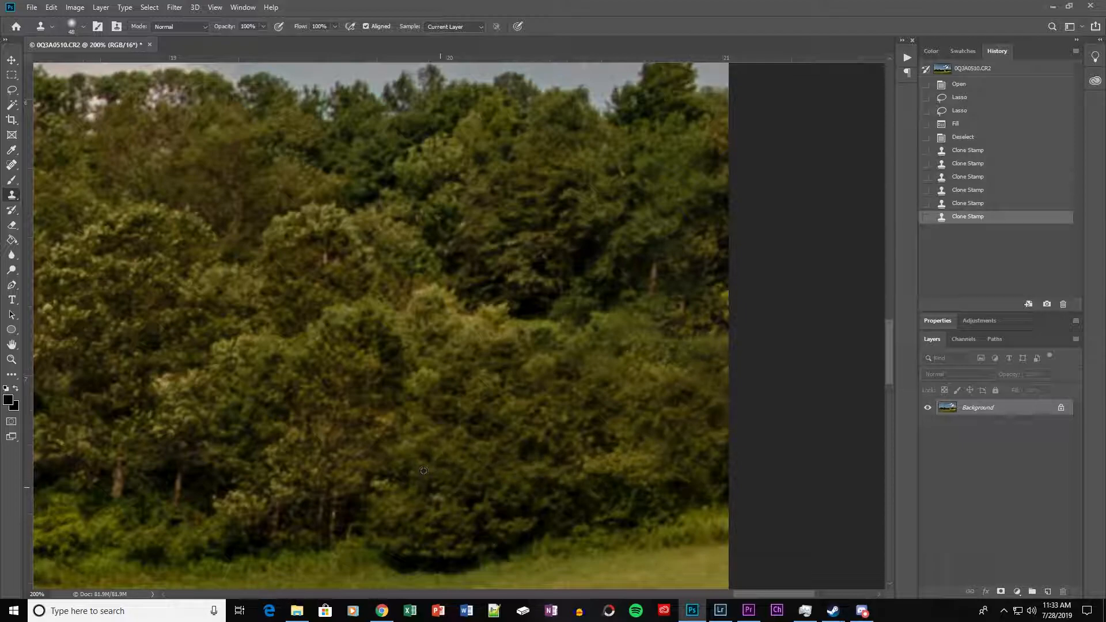
- Check the retouched photo as a whole, save it, and switch back to Lightroom
{"action": "key", "text": "ctrl+minus"}
{"action": "key", "text": "ctrl+minus"}
{"action": "key", "text": "ctrl+minus"}
{"action": "key", "text": "ctrl+minus"}
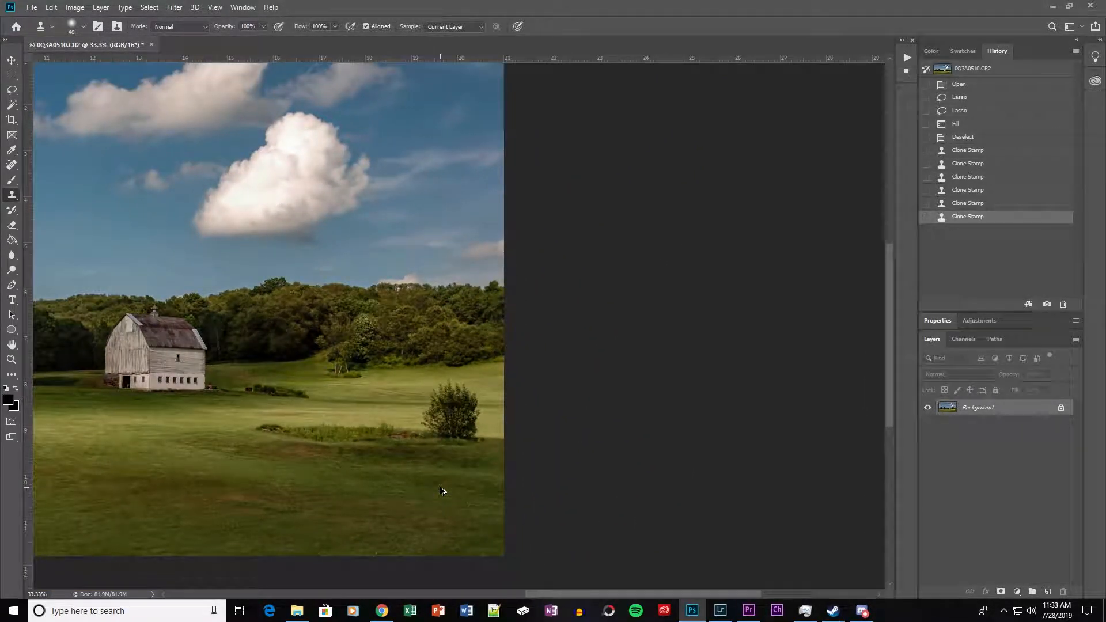
{"action": "key", "text": "ctrl+minus"}
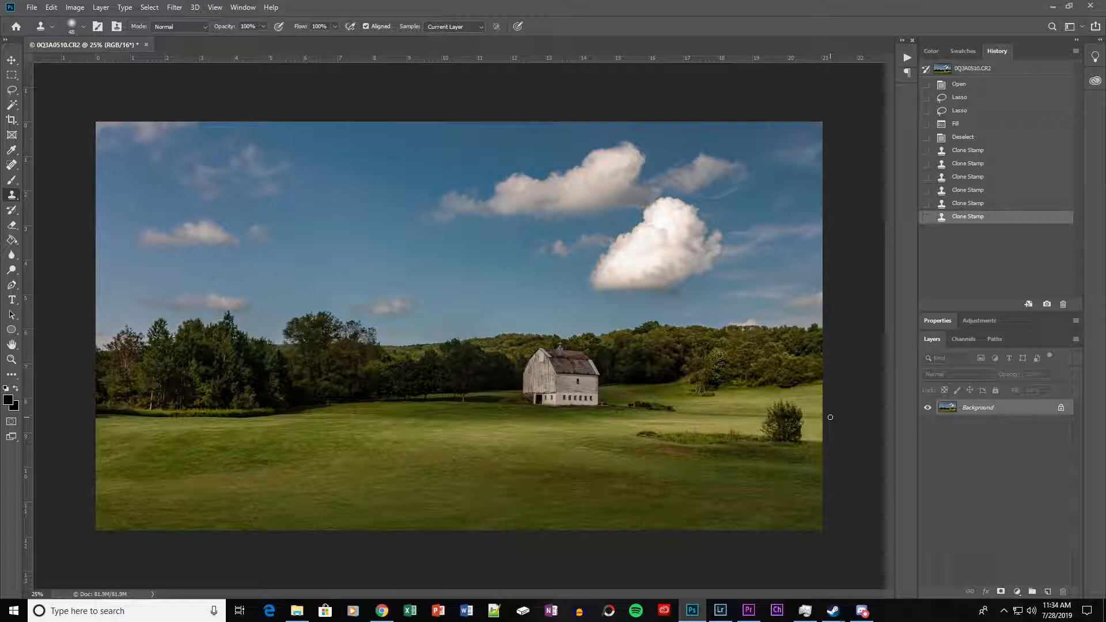
{"action": "key", "text": "ctrl+s"}
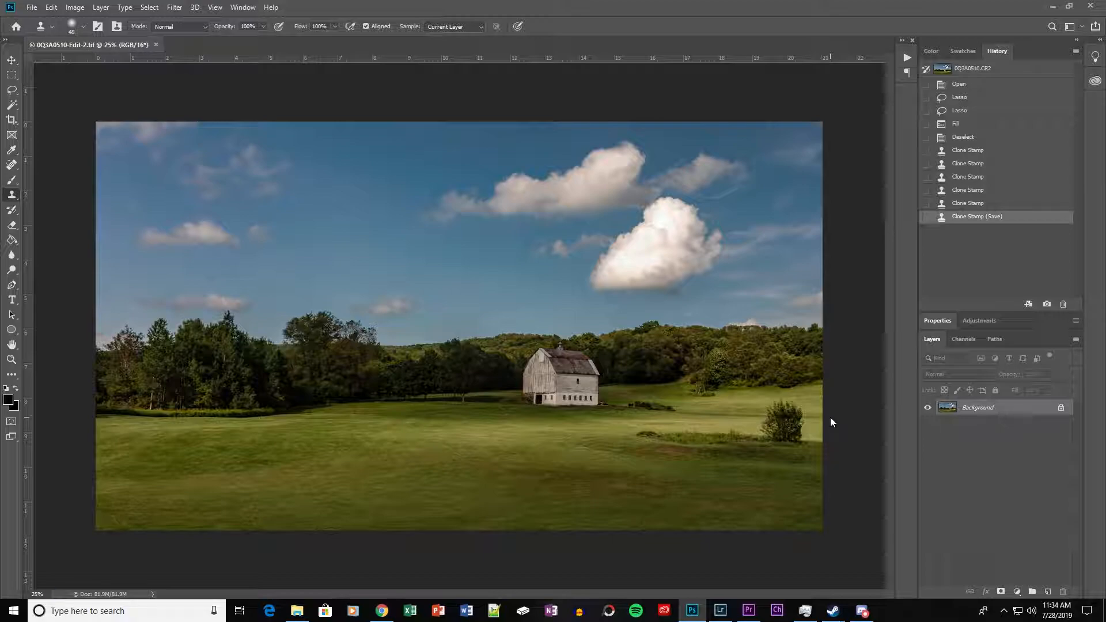
{"action": "left_click", "coordinate": [718, 618]}
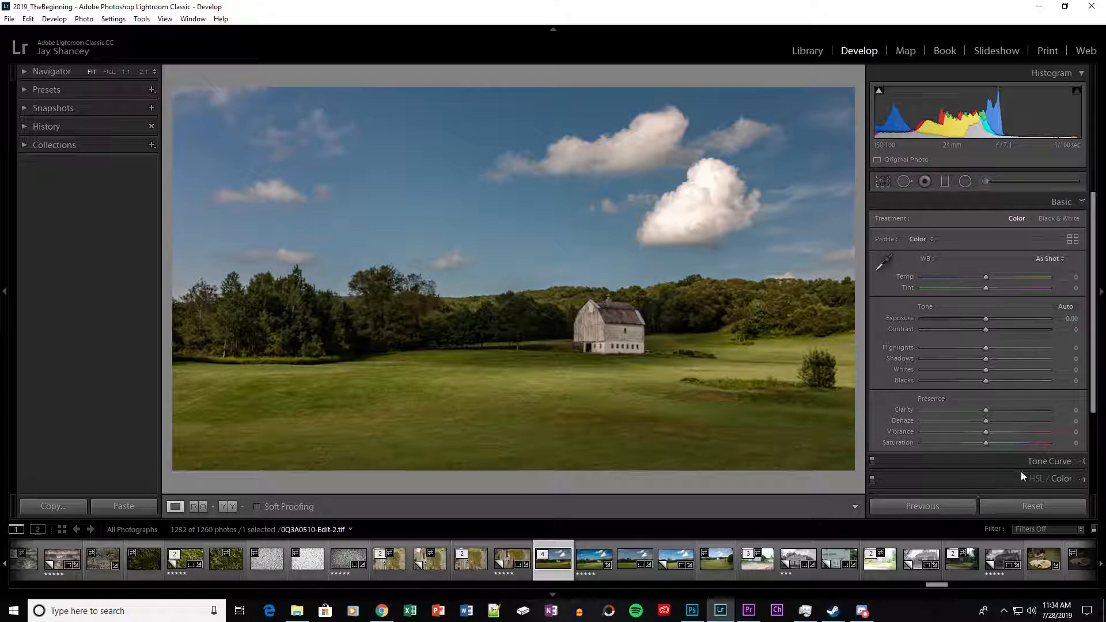
- Apply automatic tone adjustments to the retouched barn photo and add the Light vignetting preset
{"action": "left_click", "coordinate": [1064, 307]}
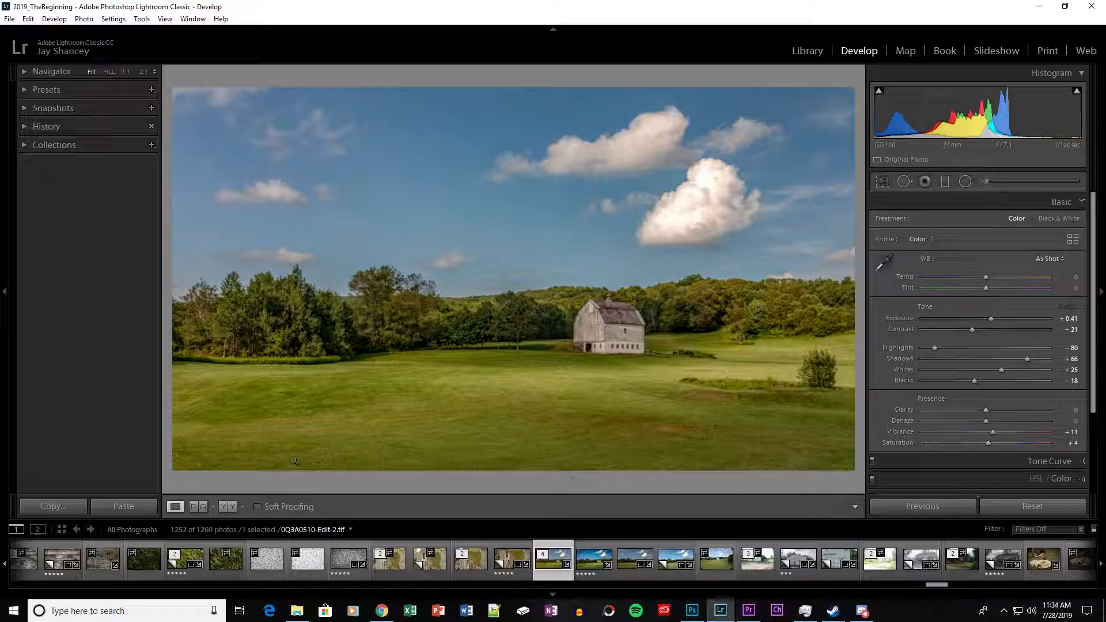
{"action": "left_click", "coordinate": [22, 94]}
{"action": "scroll", "coordinate": [96, 414], "scroll_direction": "down", "scroll_amount": 3}
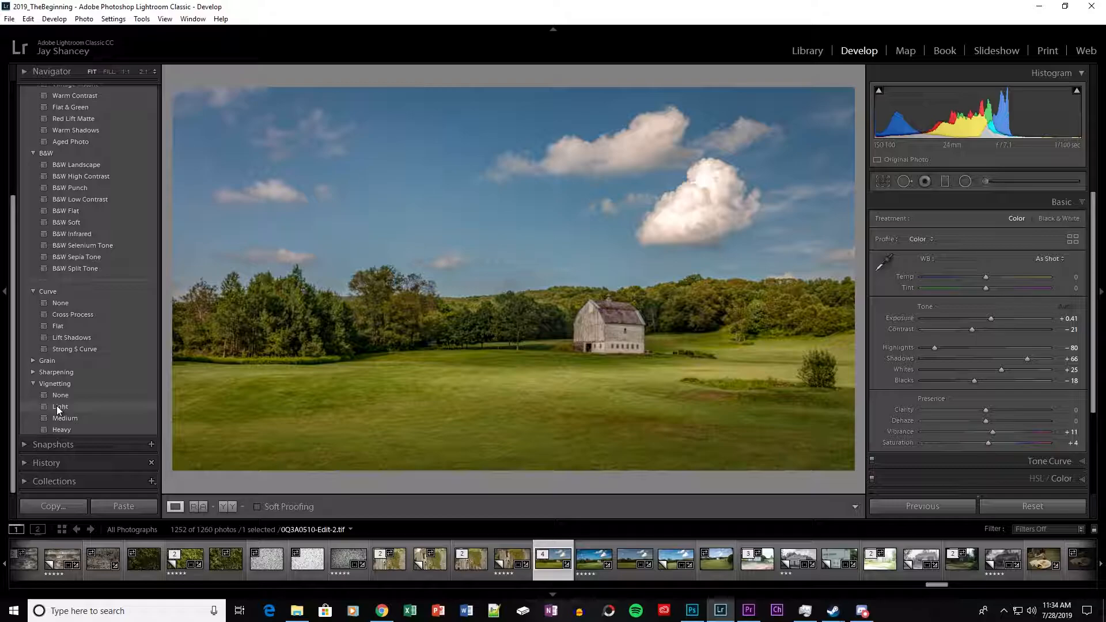
{"action": "left_click", "coordinate": [57, 406]}
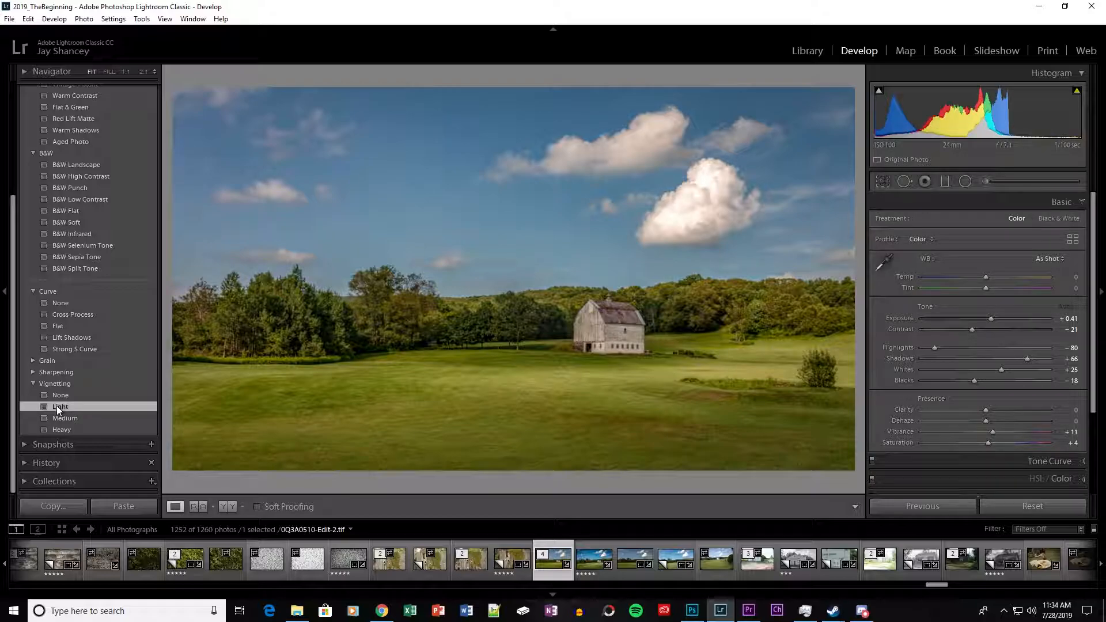